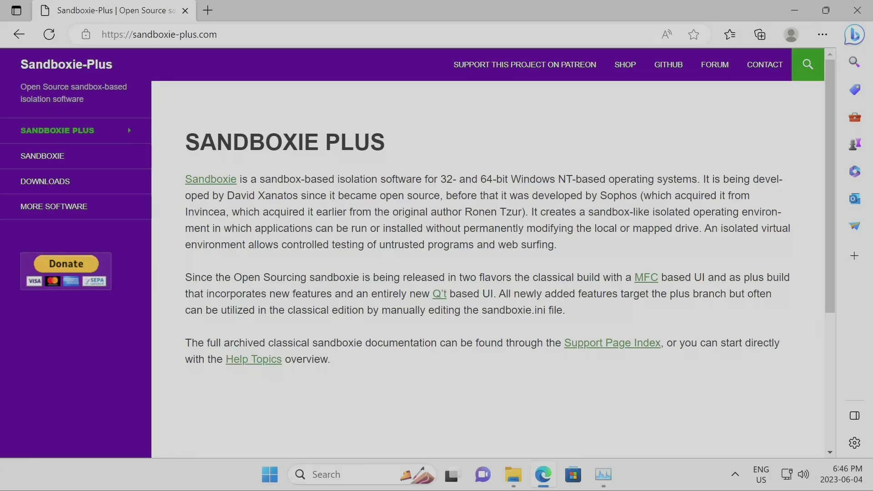
Step: Open the Sandboxie introduction page and examine how the diagram compares a hard disk with and without a sandbox
mouse_move(183, 142)
mouse_down()
mouse_move(421, 145)
mouse_move(185, 143)
mouse_up()
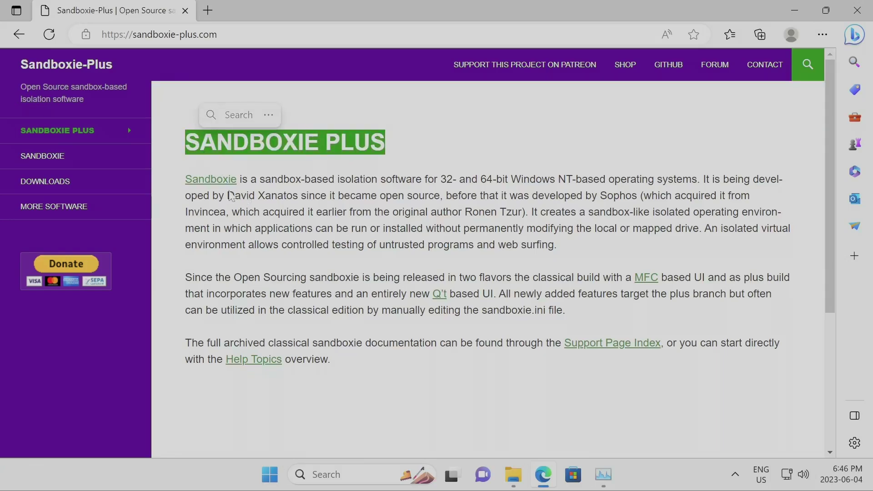
click(215, 180)
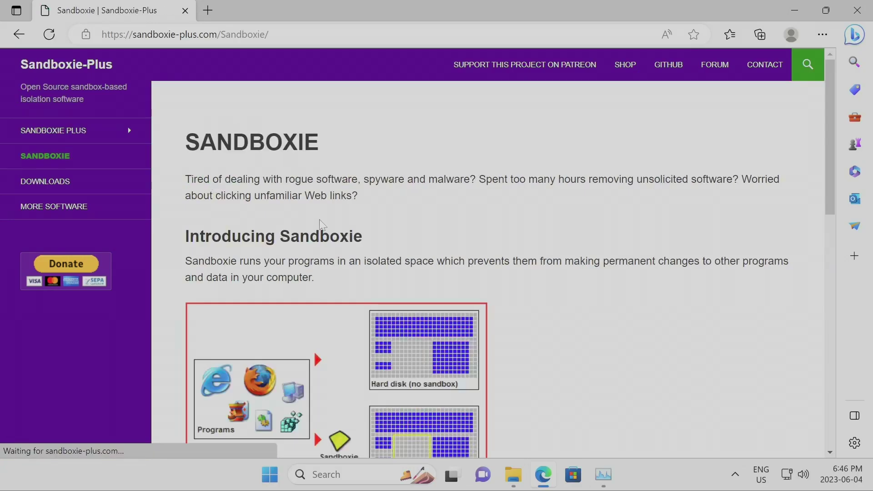
scroll(348, 253, down, 3)
scroll(350, 253, up, 2)
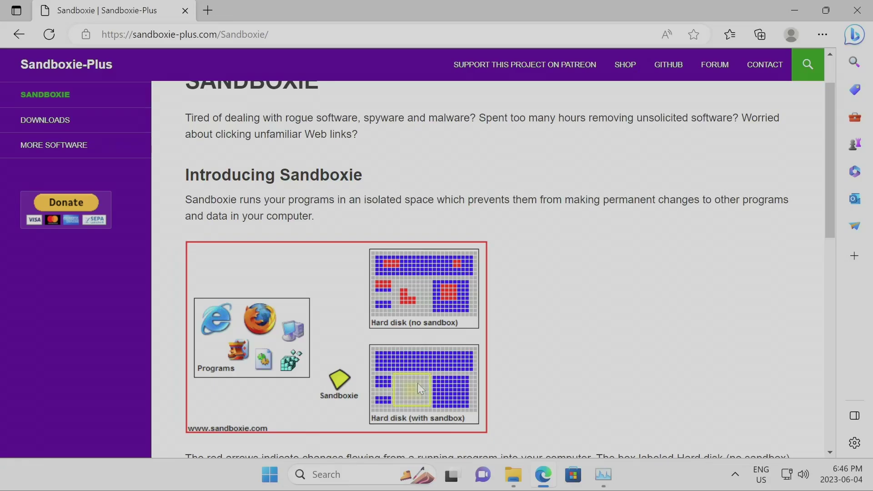
scroll(417, 383, up, 2)
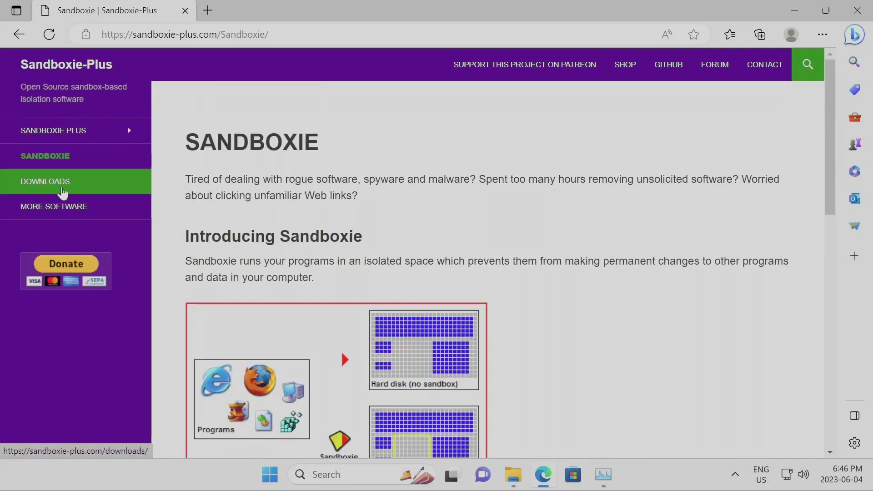
scroll(337, 303, down, 1)
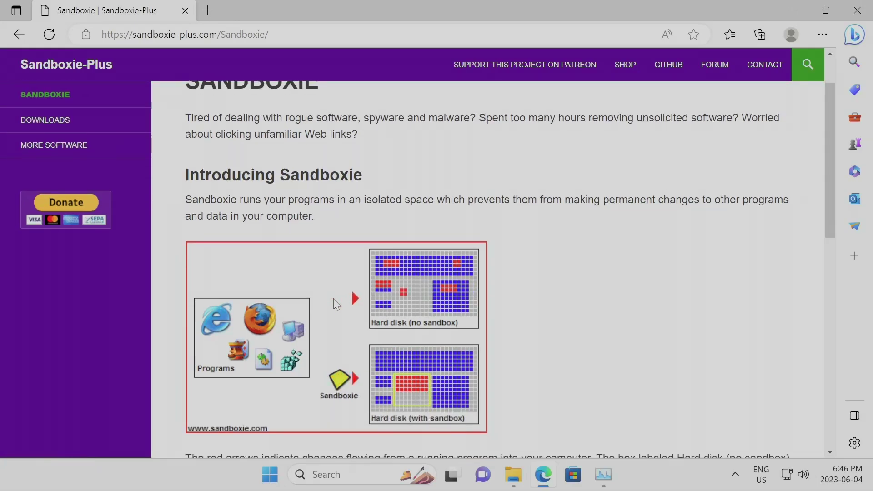
scroll(336, 302, up, 1)
Step: Download Sandboxie-Plus-x64-v1.9.6.exe from the site's downloads page and launch the installer with administrator permission
click(73, 182)
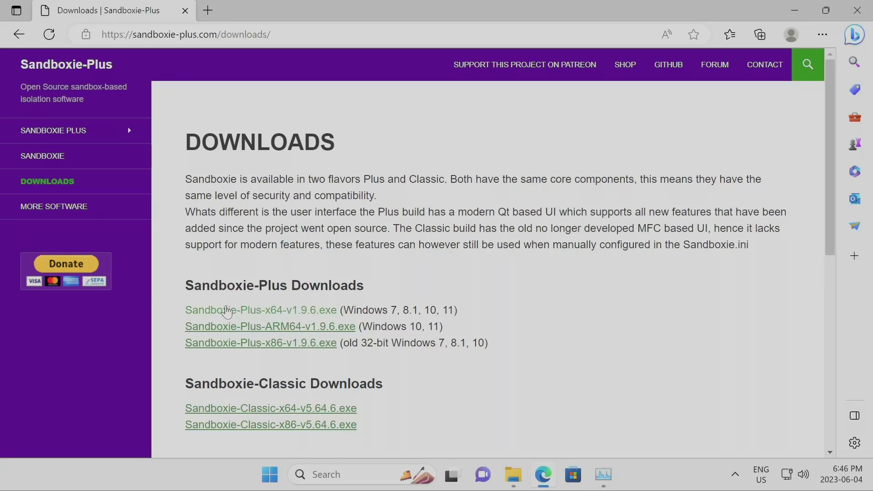
click(271, 314)
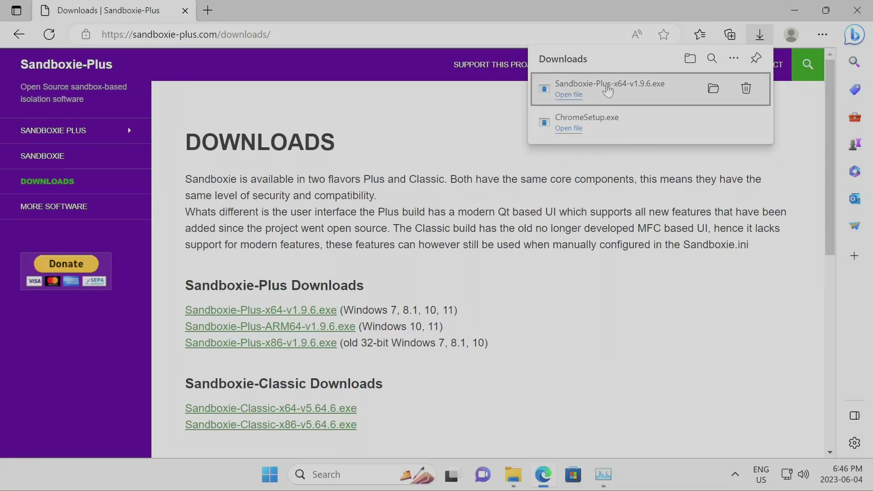
click(609, 90)
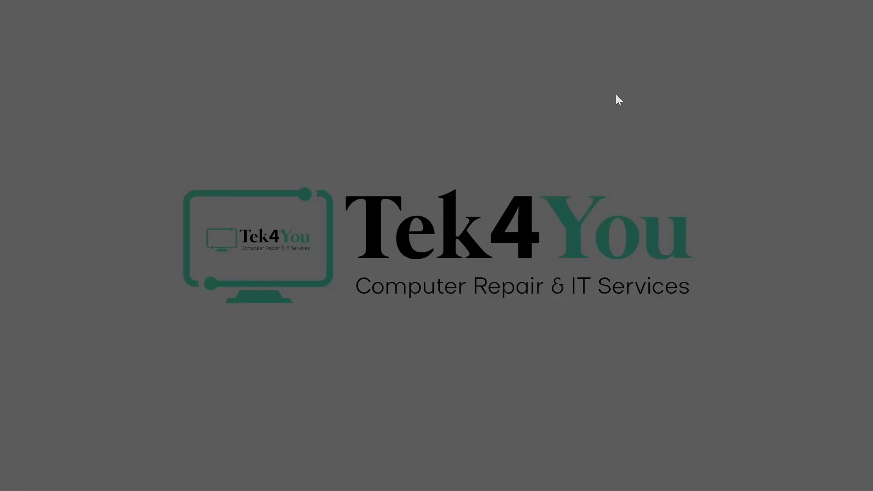
click(393, 348)
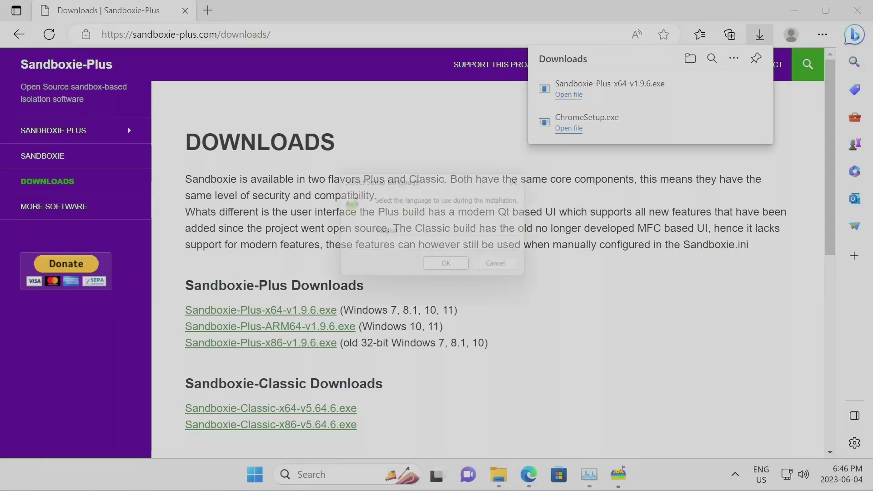
Step: Confirm the setup language and accept the Sandboxie-Plus license agreement
click(451, 272)
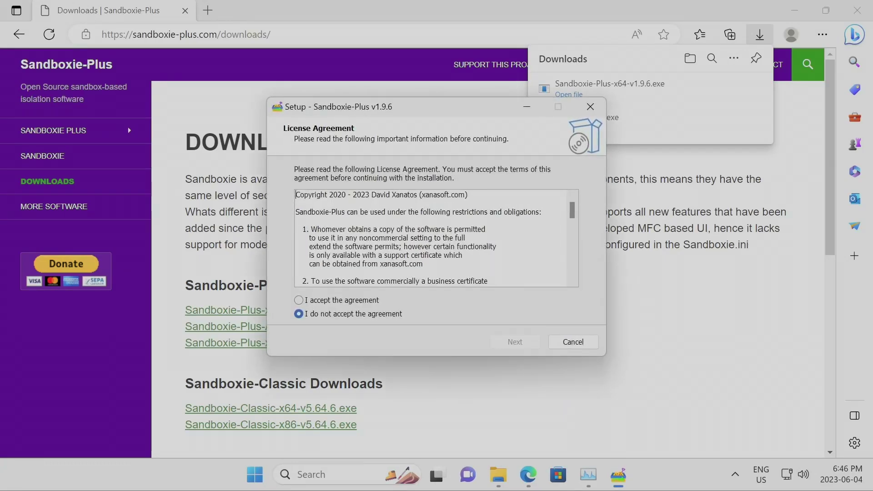
click(339, 301)
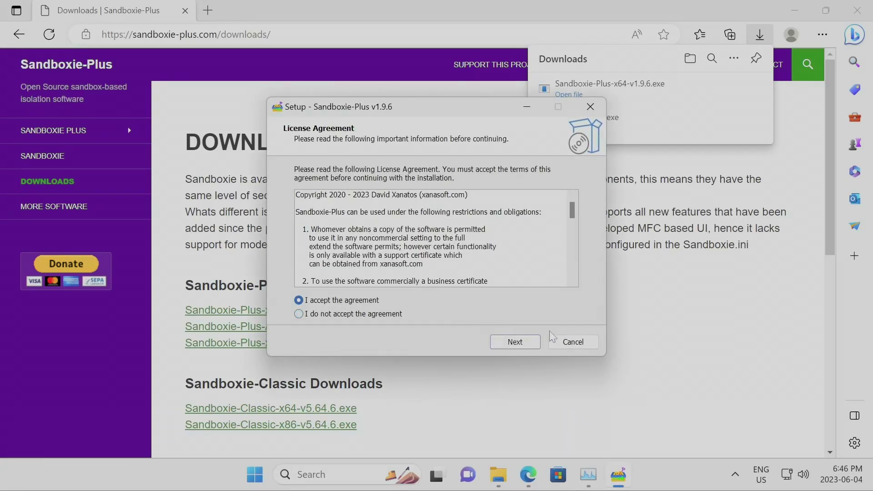
click(521, 344)
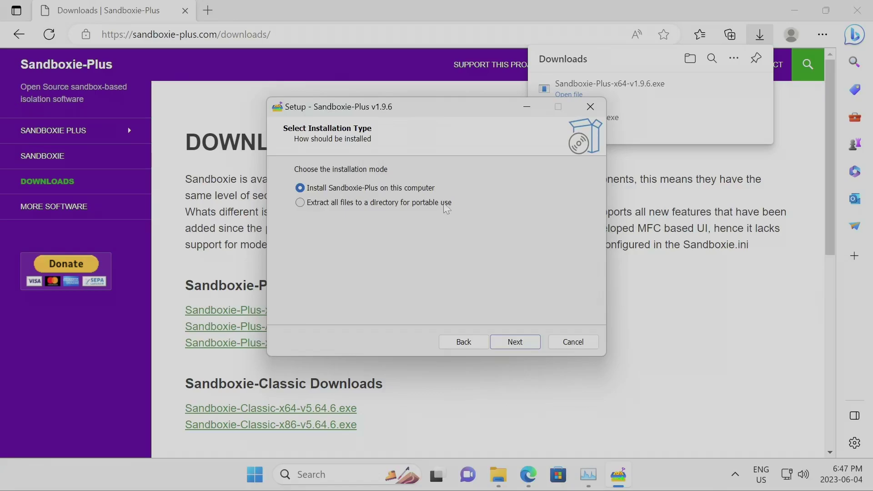
Step: Install Sandboxie-Plus on this computer with the default folders, desktop shortcut and latest templates, and finish setup with the UI set to start
click(533, 345)
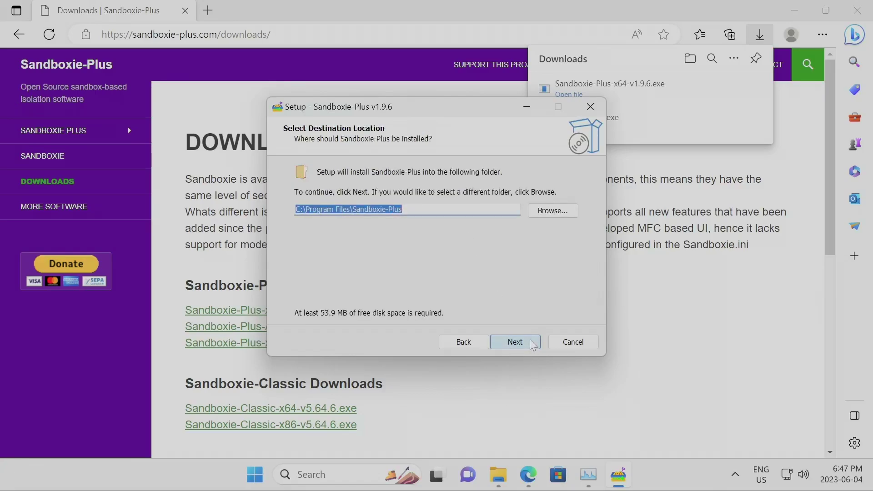
click(533, 346)
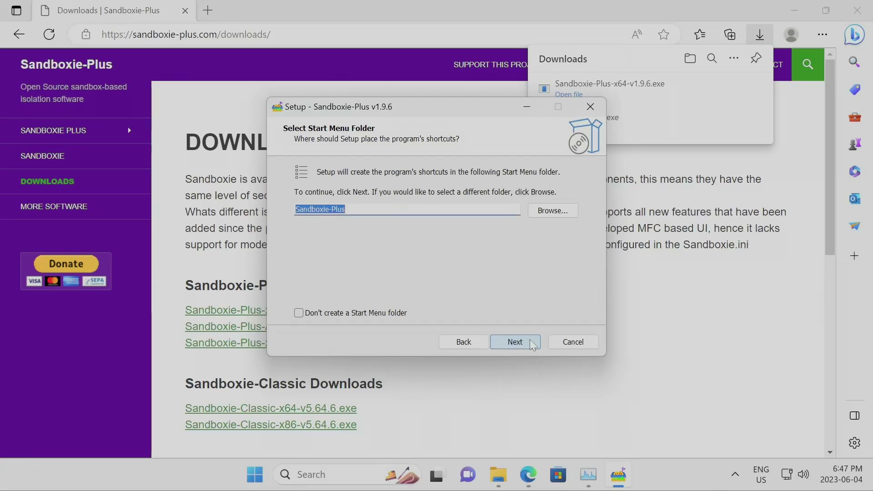
click(533, 345)
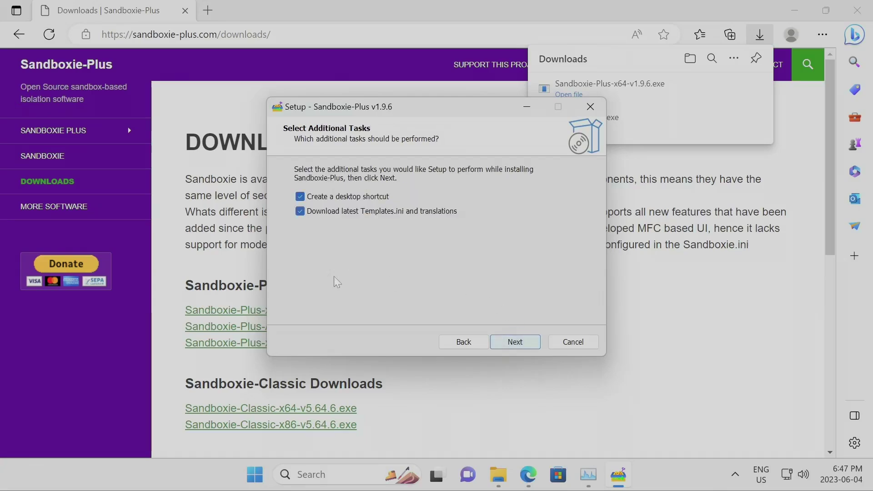
click(522, 344)
click(519, 338)
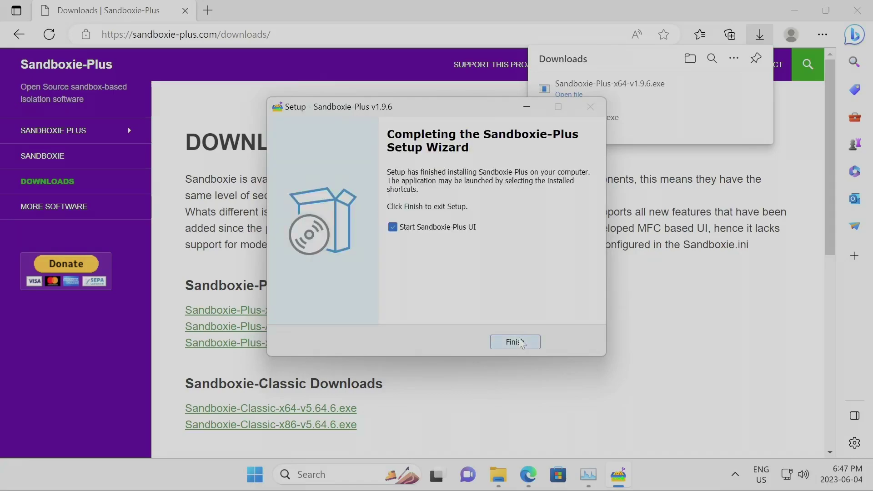
click(521, 342)
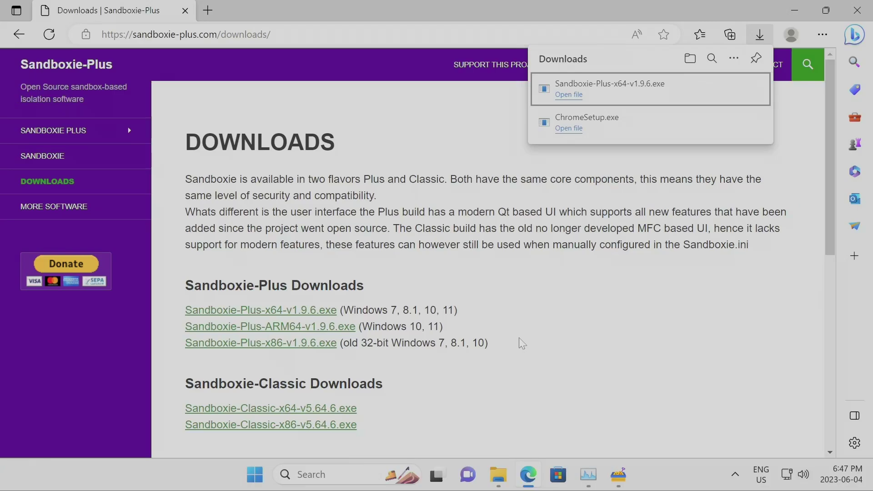
Step: Minimize the browser, choose personal non-commercial use in the Sandboxie-Plus Setup Wizard and skip the support certificate
click(795, 5)
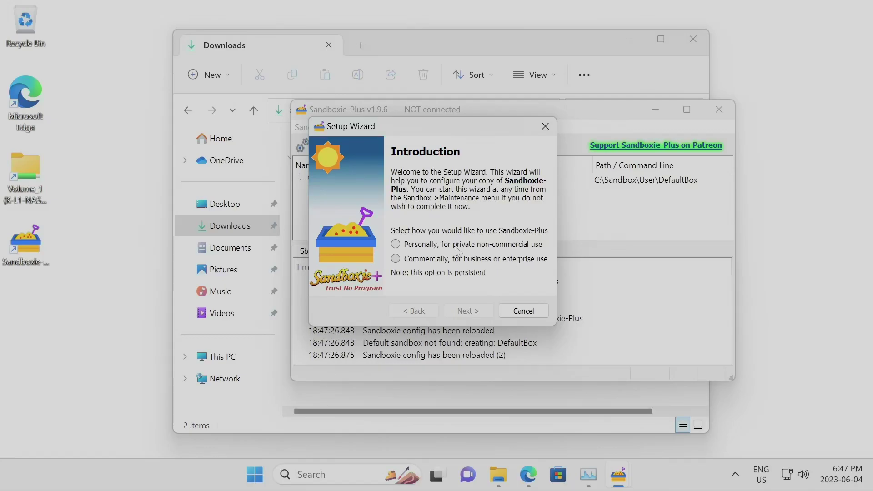
click(408, 248)
click(476, 309)
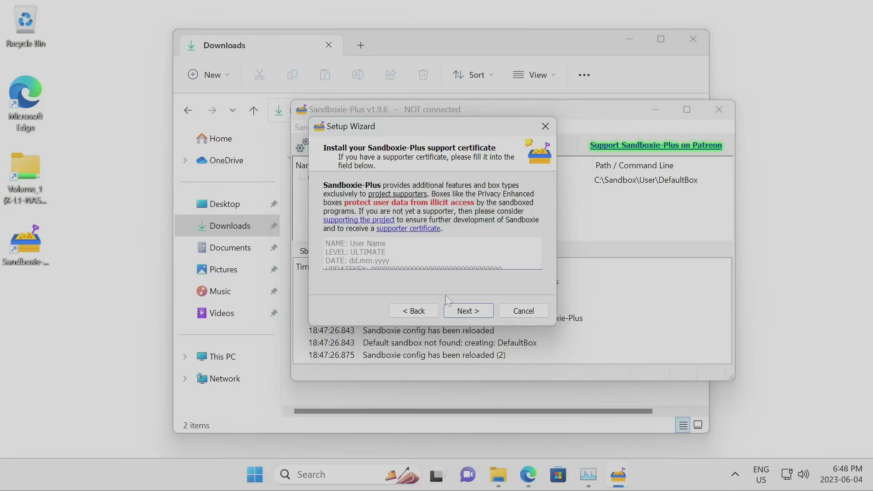
click(472, 311)
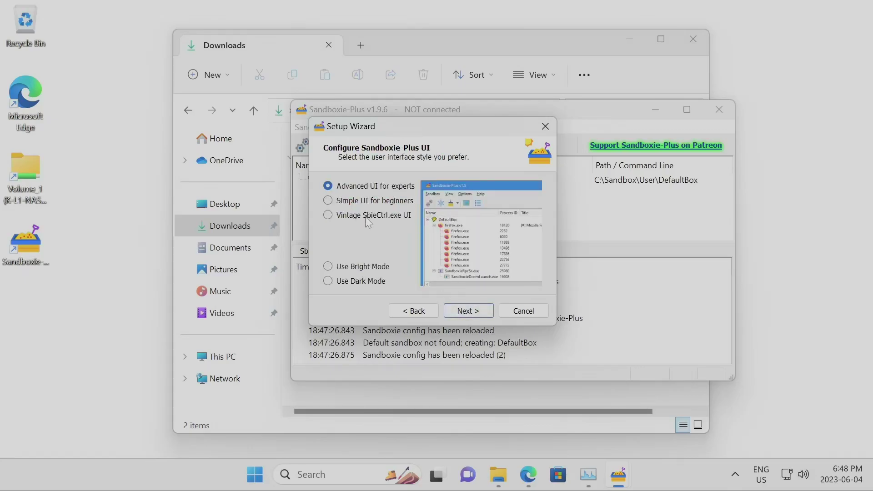
Step: Compare the interface styles and configure Sandboxie-Plus with the Advanced UI for experts in Bright Mode
click(347, 217)
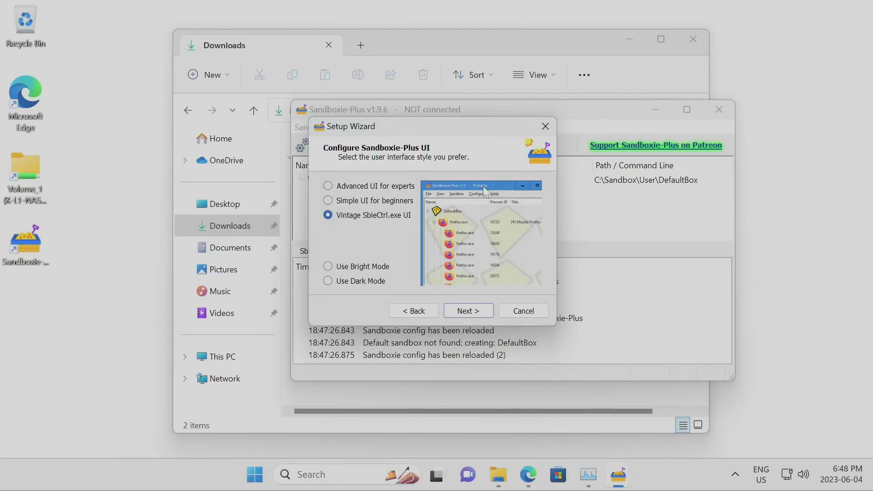
click(341, 203)
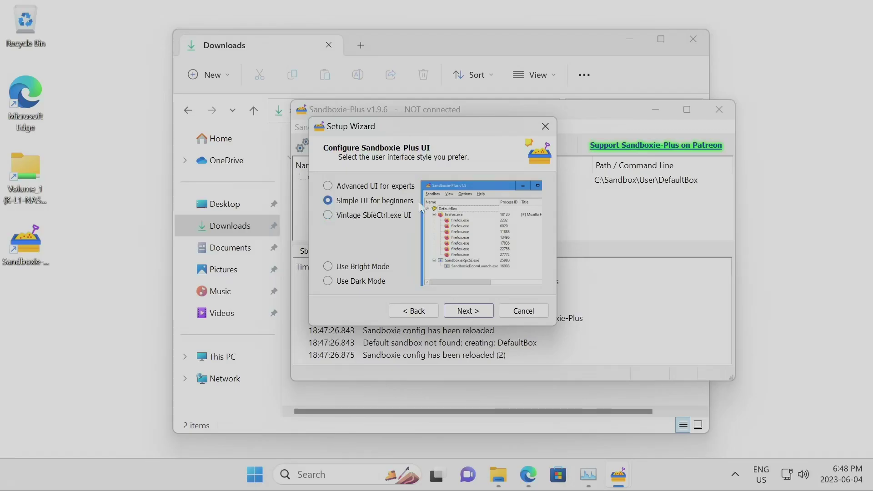
click(355, 190)
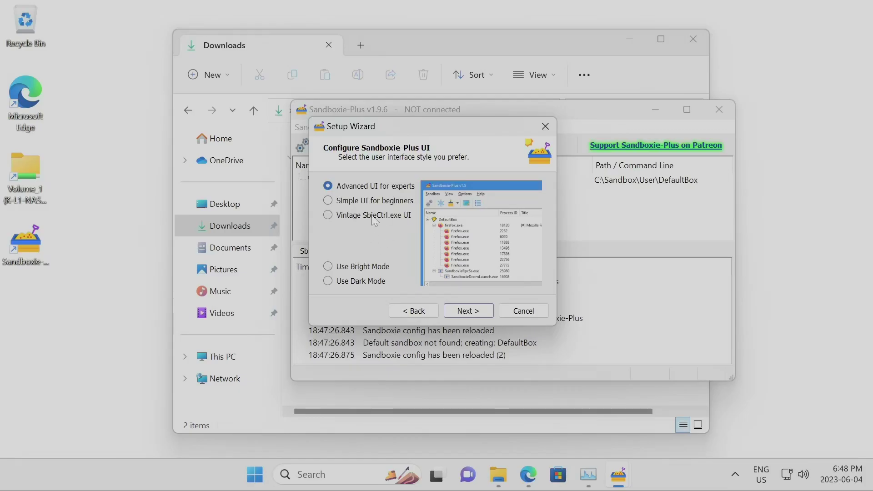
click(356, 268)
click(361, 283)
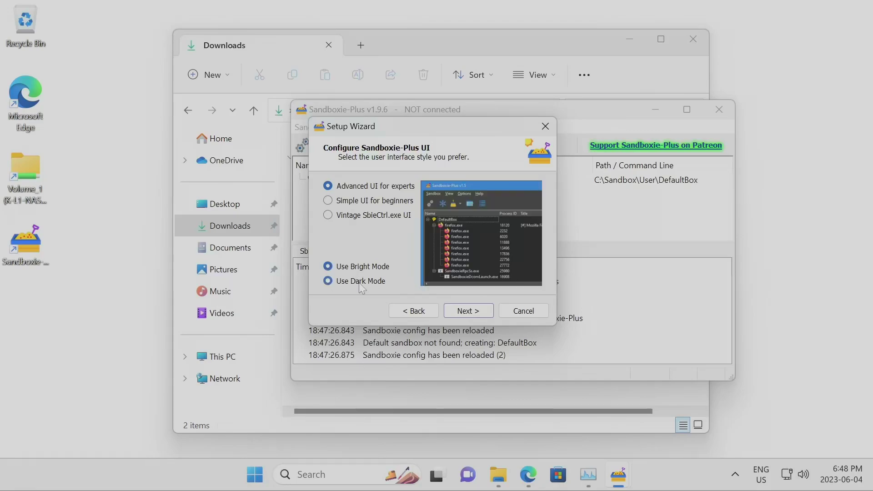
click(360, 271)
click(370, 277)
click(370, 268)
click(372, 279)
click(370, 269)
click(465, 314)
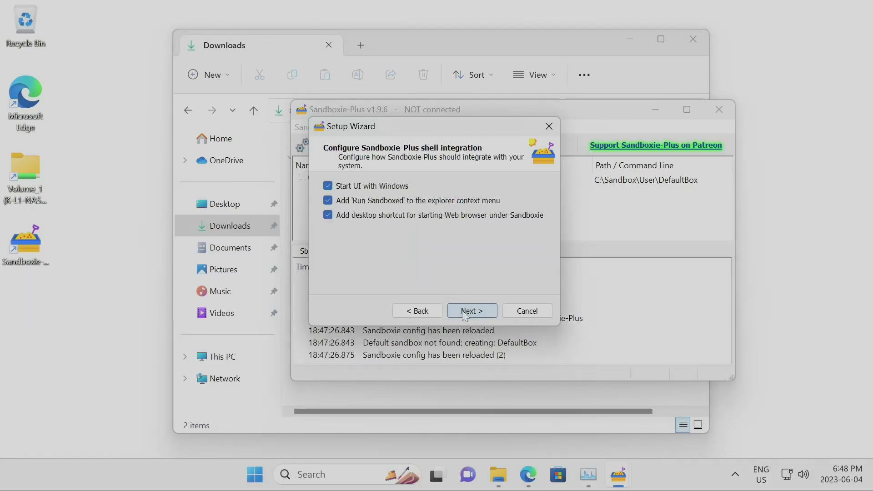
Step: Finish the wizard with default shell integration, WFP support off and updates on, and apply the compatibility settings for the detected applications
click(465, 314)
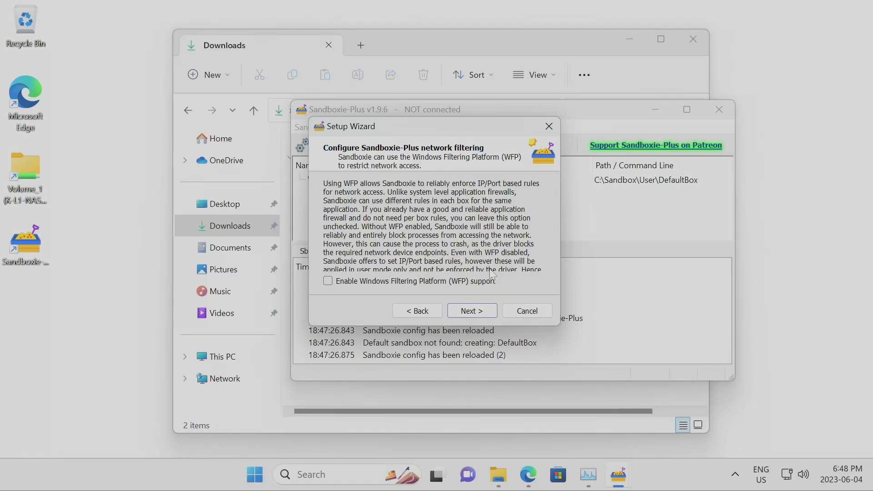
click(473, 311)
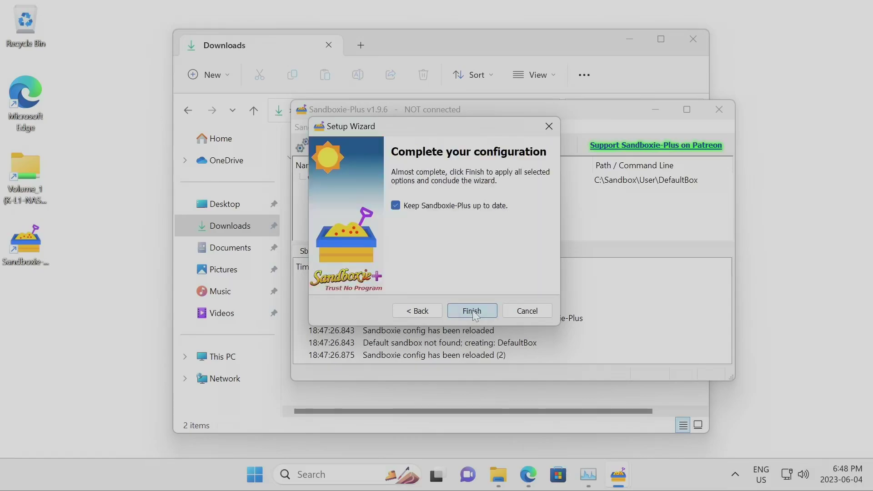
click(473, 311)
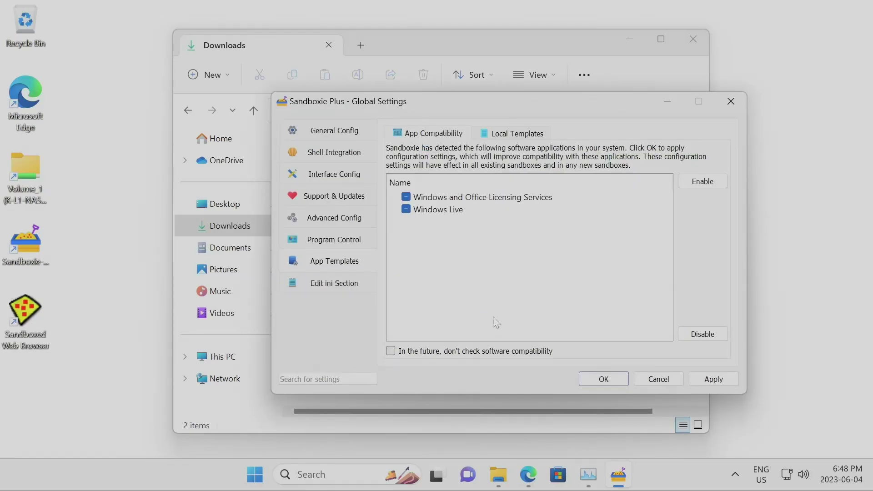
click(598, 380)
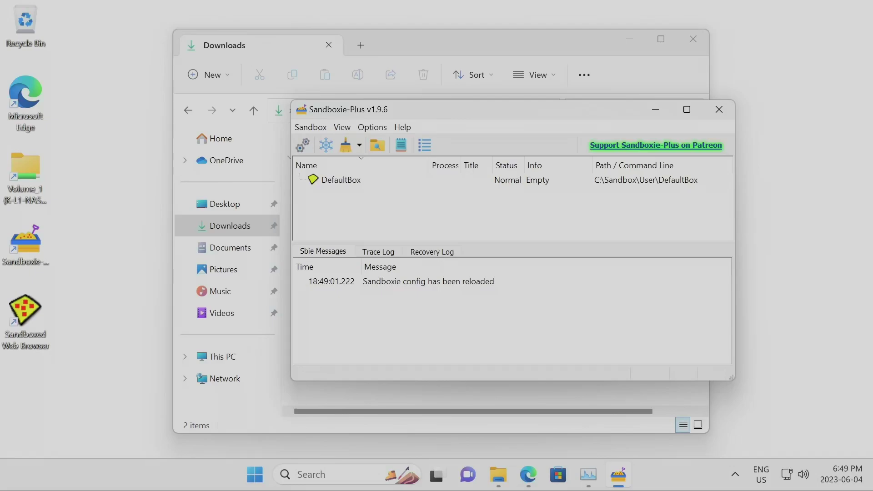
Step: Close the Downloads folder window and move the Sandboxie-Plus window toward the middle of the desktop
click(693, 39)
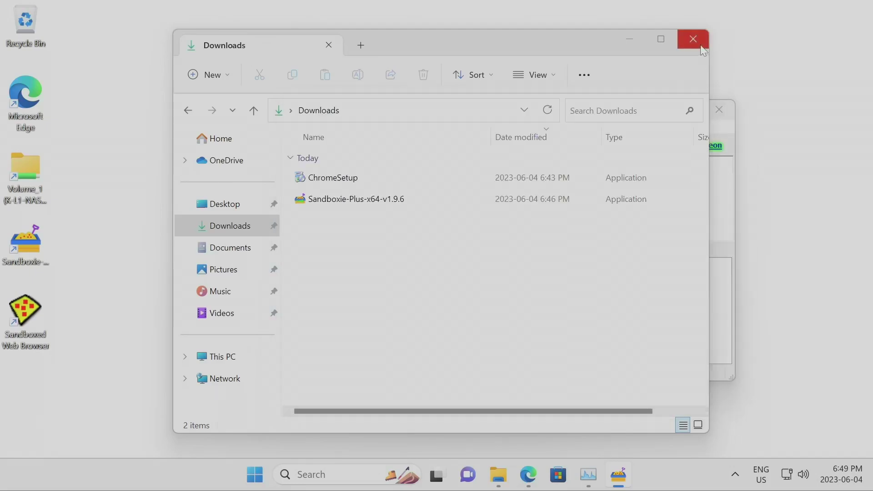
click(357, 184)
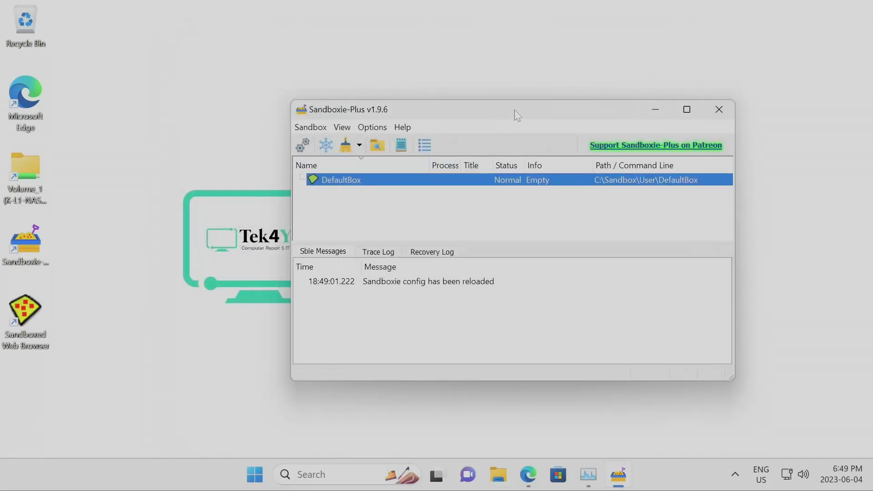
drag(515, 110, 444, 108)
click(268, 210)
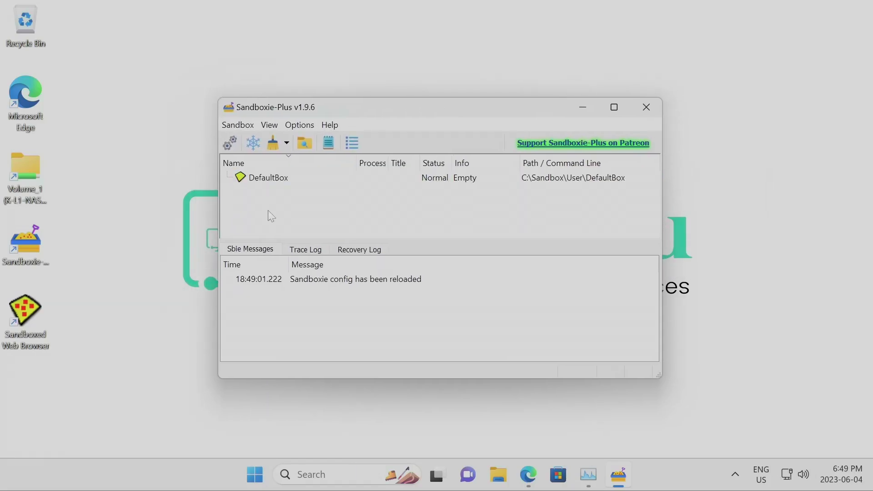
Step: Create a new sandbox named Google Chrome with the Standard Isolation Sandbox (Default) type and dismiss the virtualization scheme notice
right_click(263, 201)
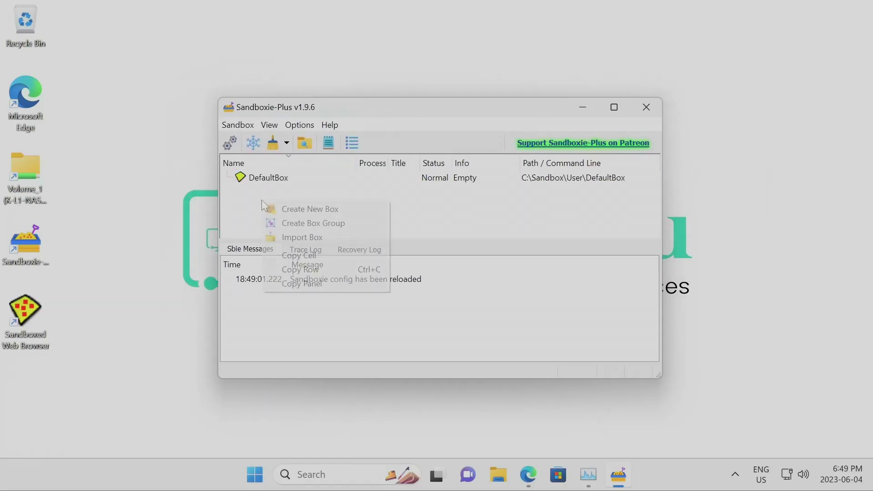
click(351, 209)
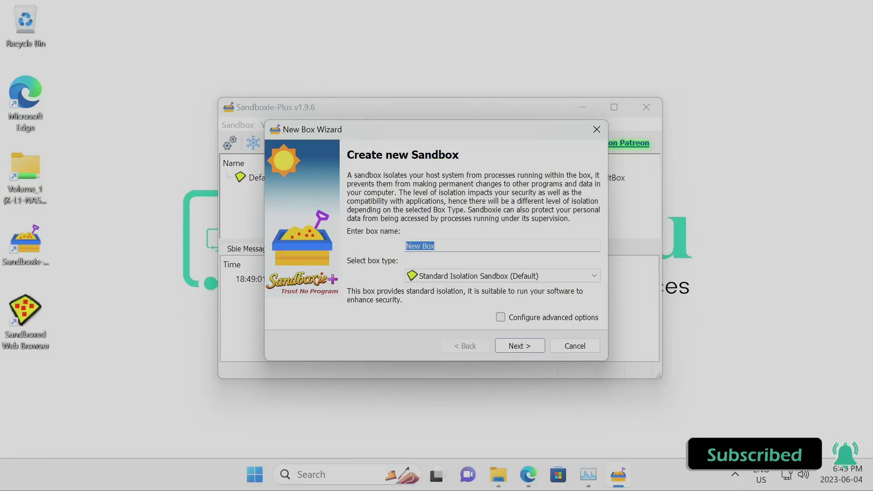
text(Google Chrome)
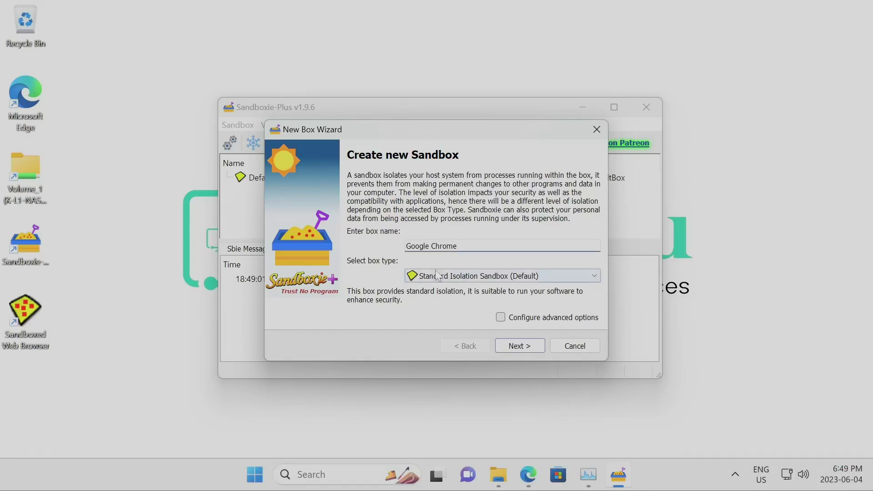
click(560, 276)
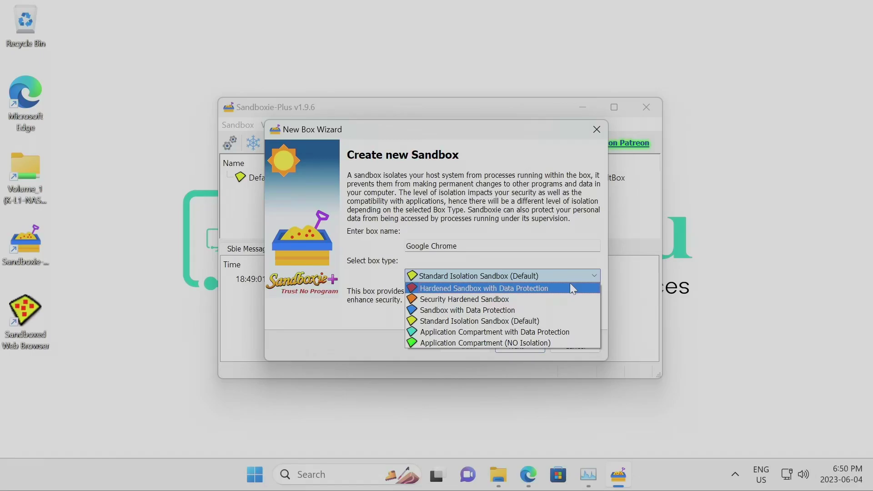
click(547, 323)
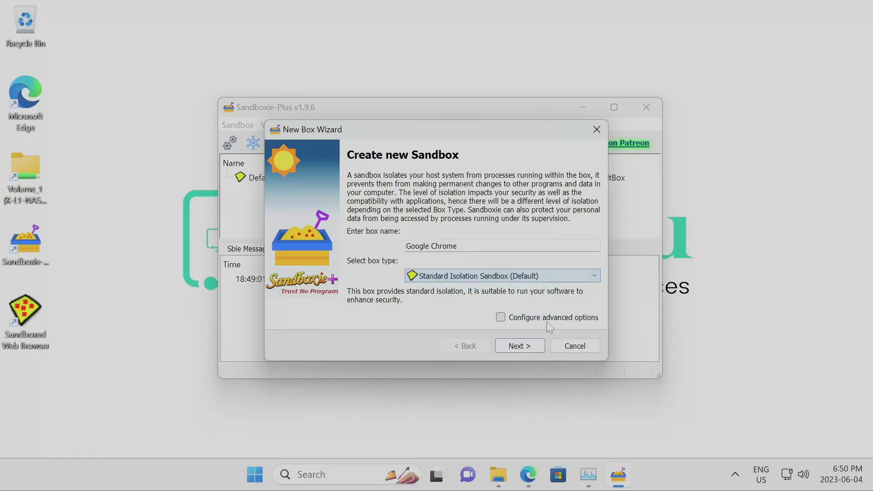
click(522, 347)
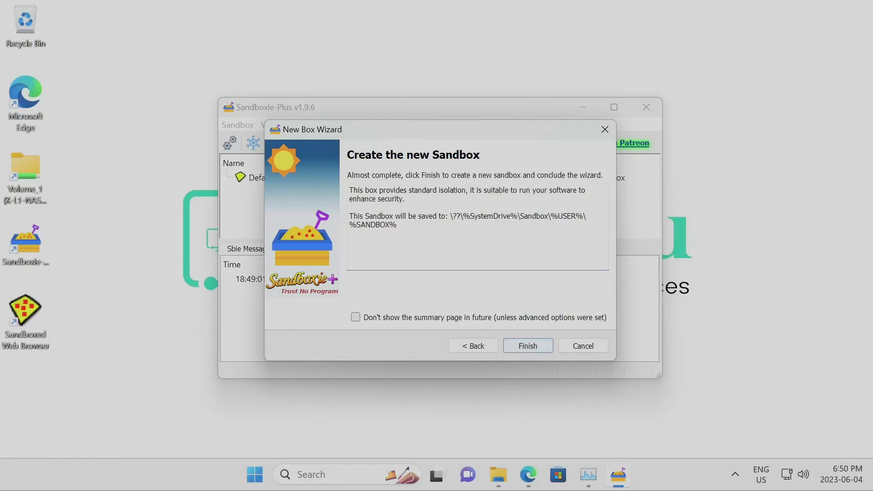
drag(460, 216, 397, 225)
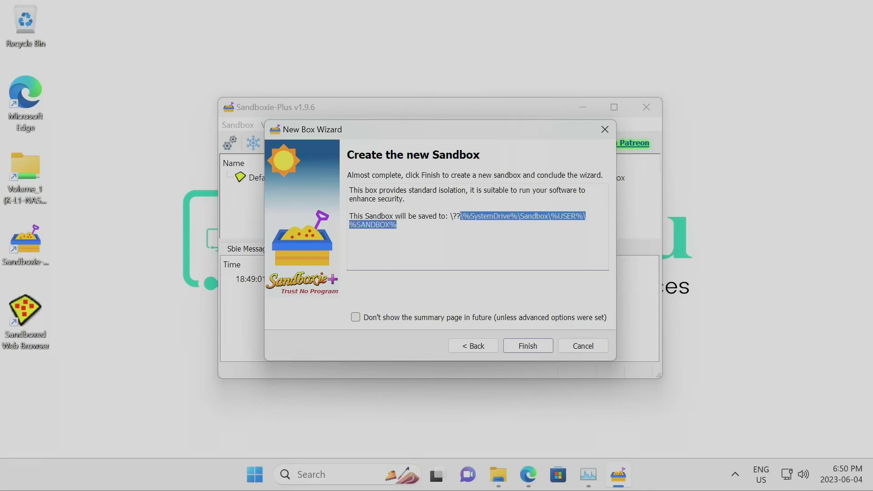
click(397, 225)
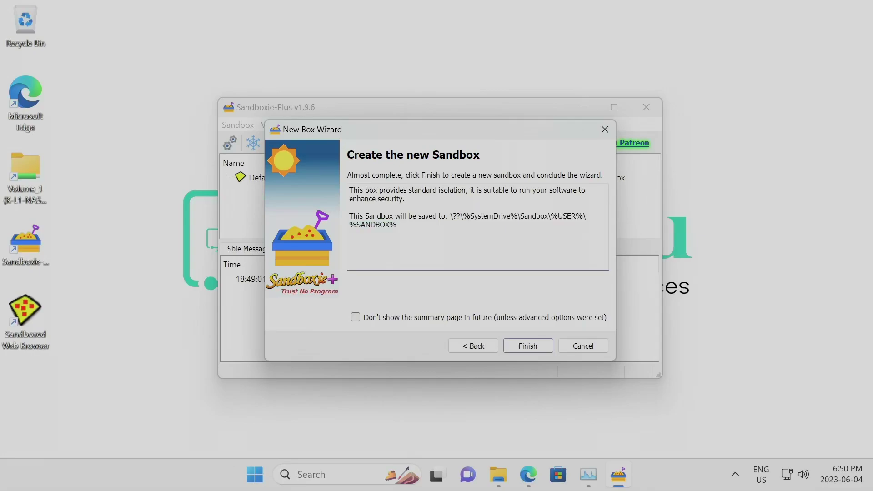
click(528, 347)
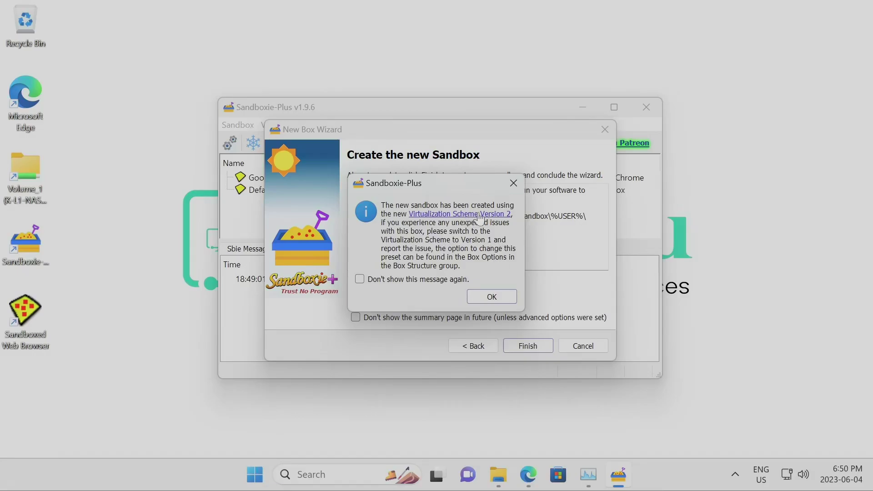
click(490, 299)
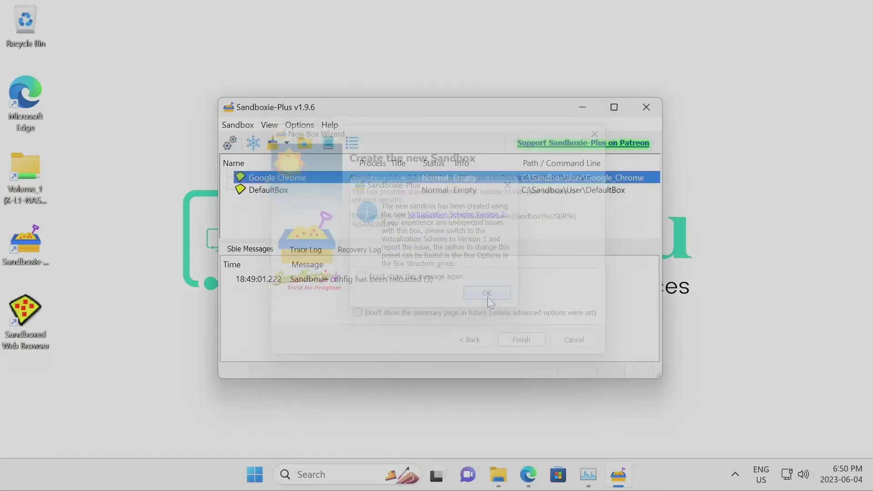
Step: Inspect the root paths and options of the DefaultBox and Google Chrome sandboxes
click(284, 191)
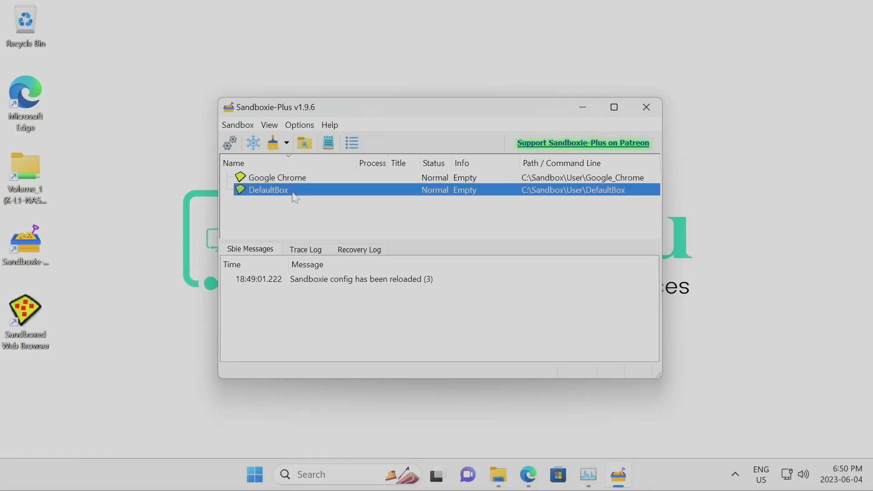
mouse_move(293, 197)
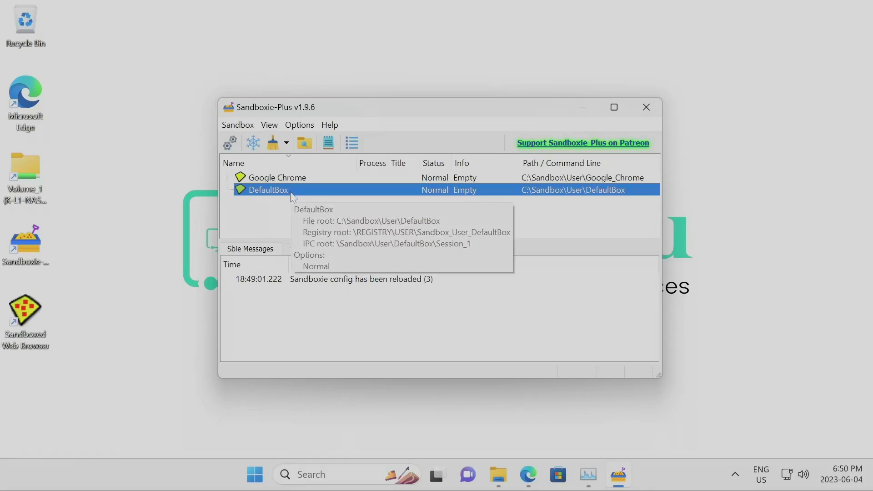
click(268, 214)
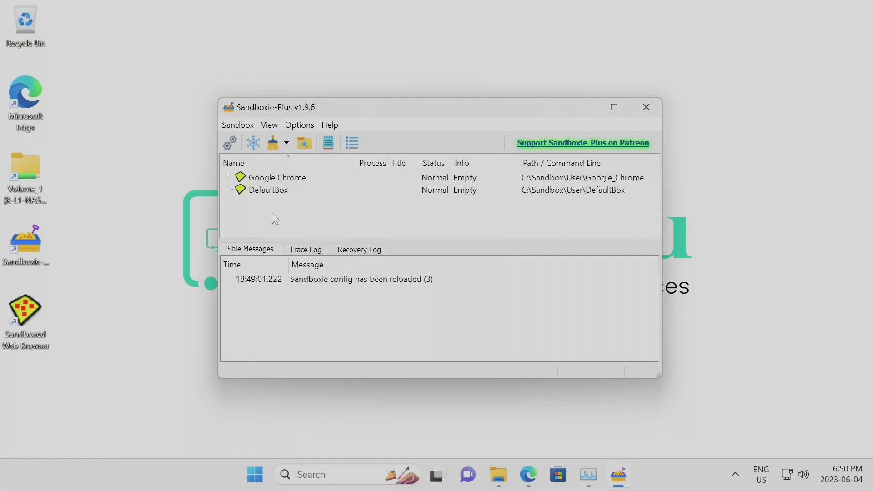
click(282, 178)
mouse_move(283, 177)
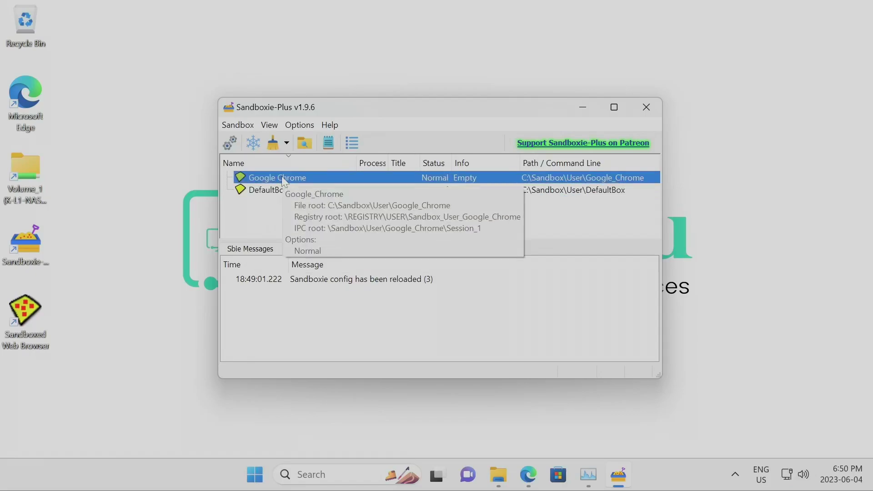
Step: Show the Downloads folder and check whether ChromeSetup offers an action for running it sandboxed
click(498, 475)
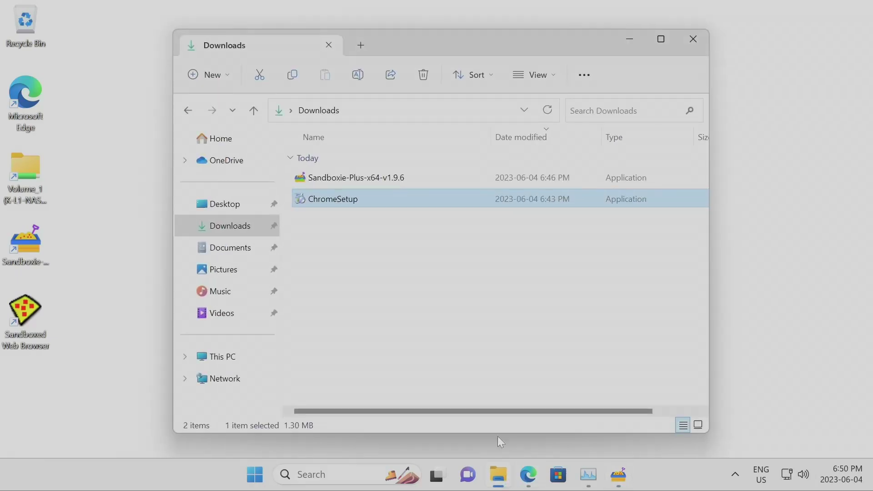
right_click(332, 207)
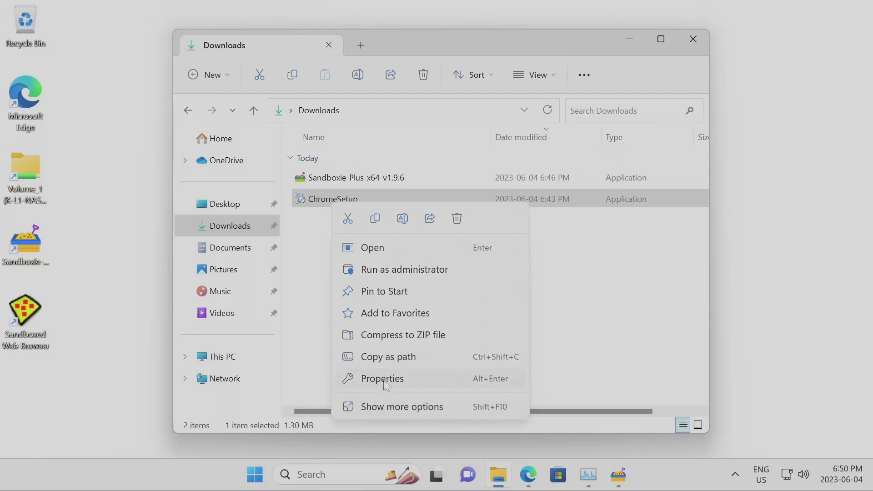
click(320, 183)
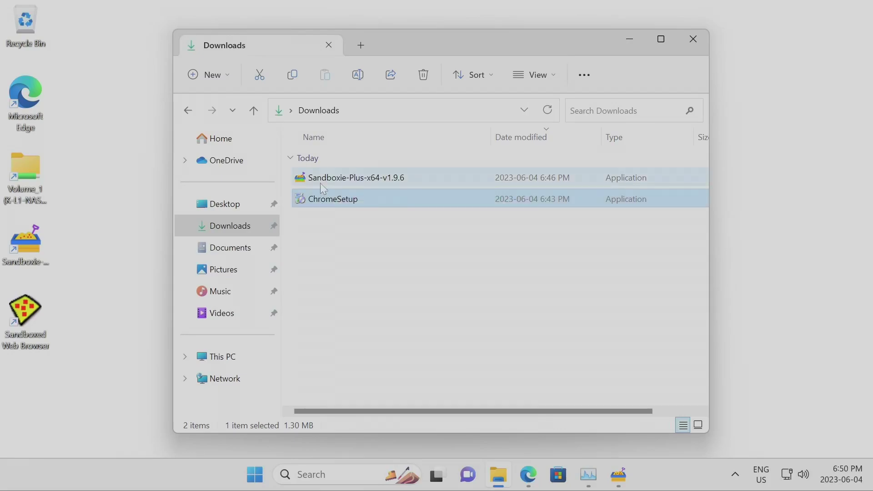
right_click(325, 200)
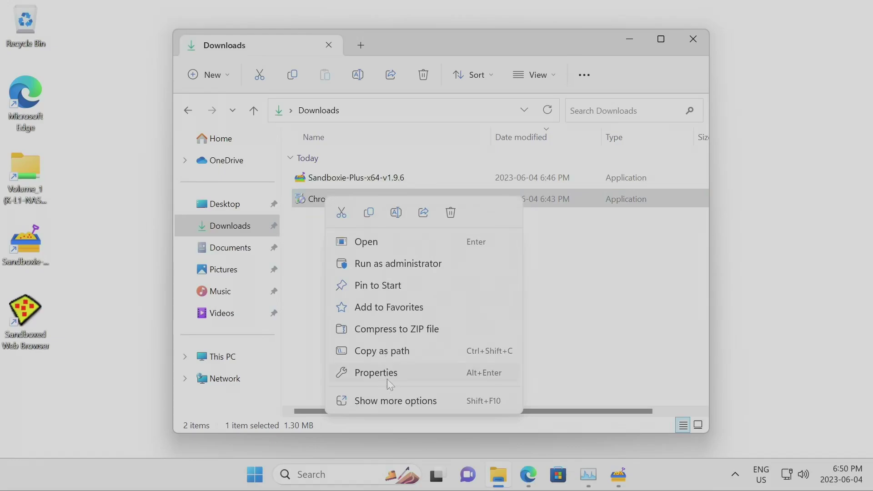
click(614, 324)
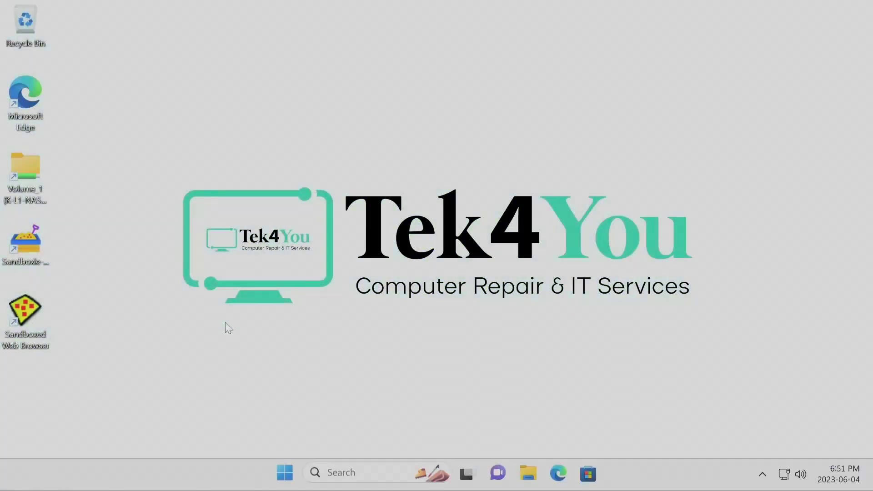
Step: Open the Downloads folder again and choose to run ChromeSetup sandboxed
click(529, 475)
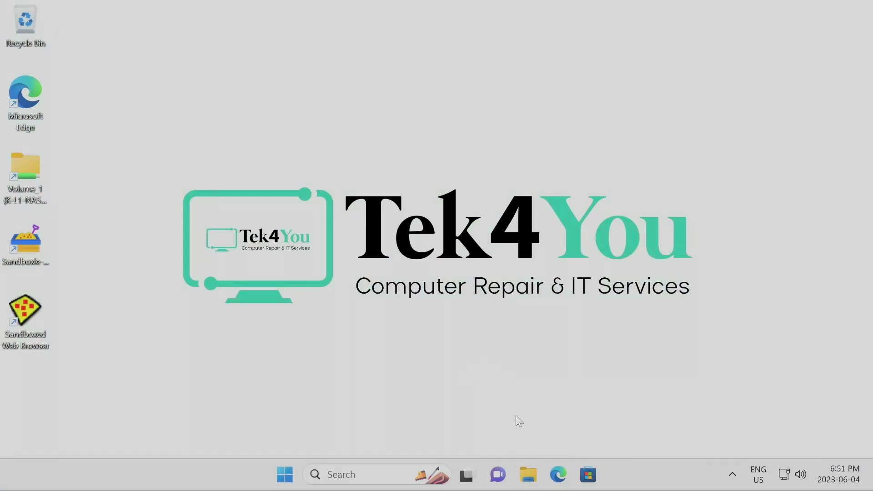
click(233, 227)
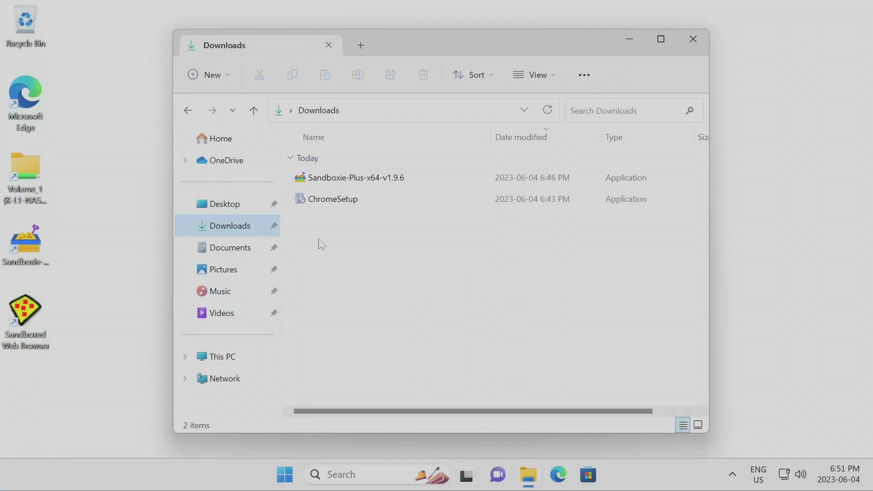
click(341, 207)
right_click(341, 207)
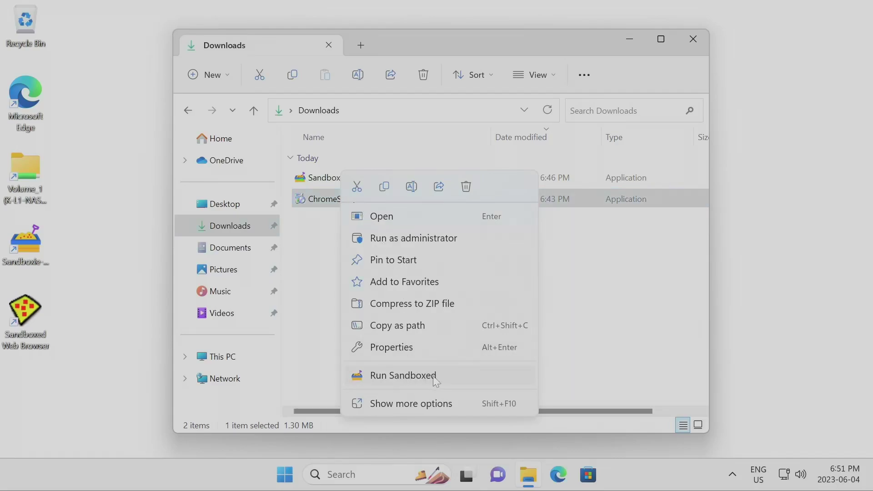
click(332, 291)
right_click(338, 212)
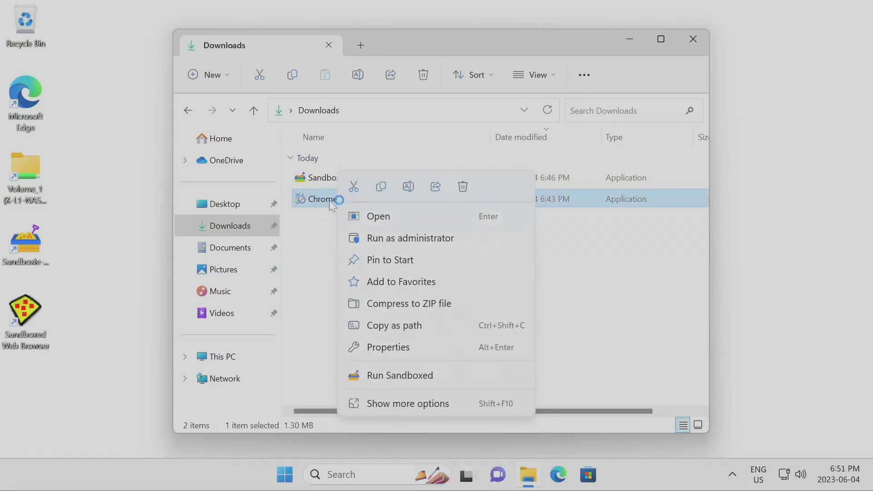
click(452, 381)
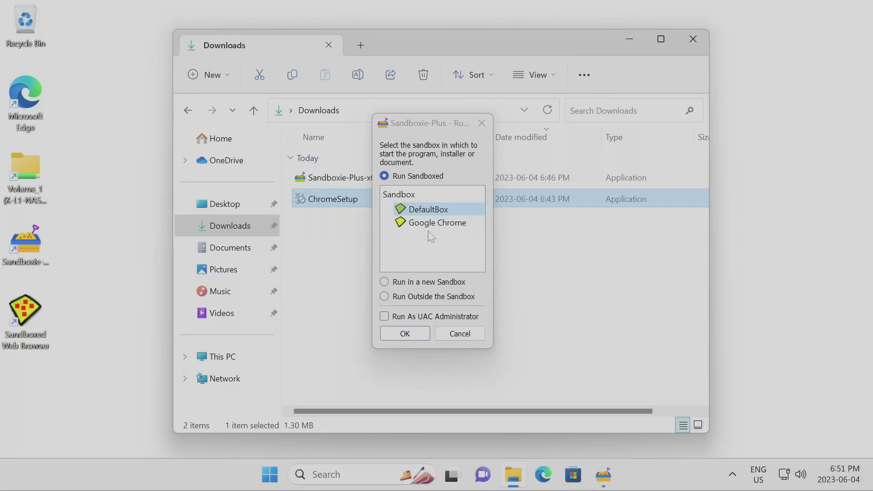
Step: Start the Chrome installer in the Google Chrome sandbox and allow Sandboxie Start to make changes to the device
click(447, 225)
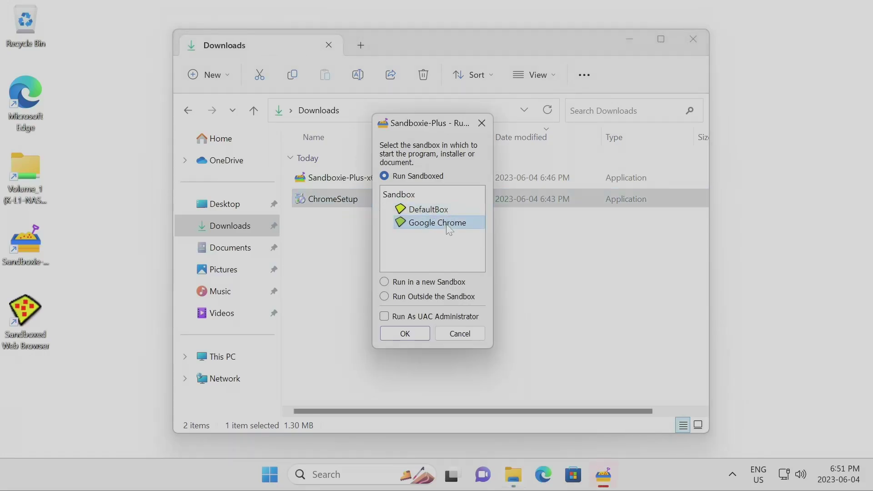
double_click(448, 224)
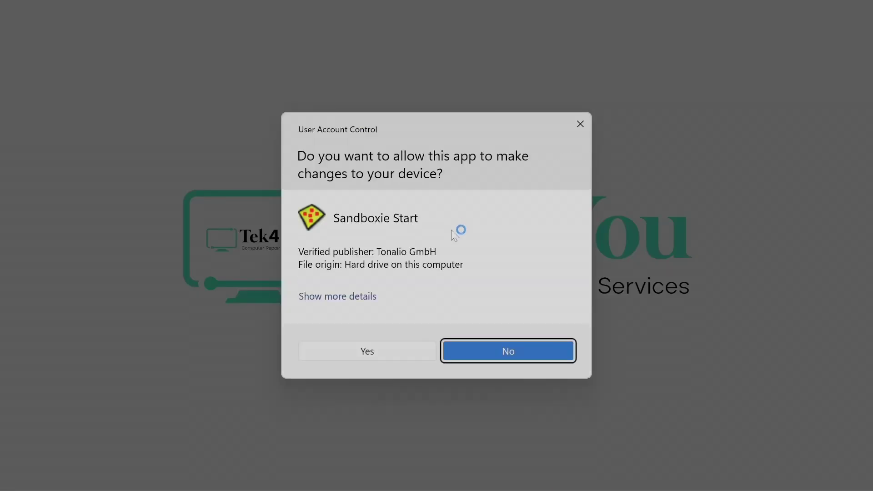
click(407, 350)
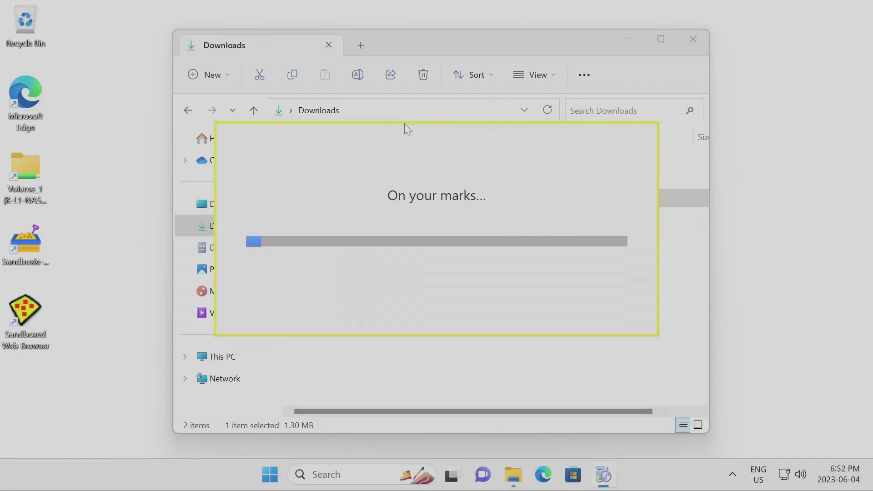
Step: Close the Google Chrome Installer window and minimize the Downloads folder window
mouse_move(604, 474)
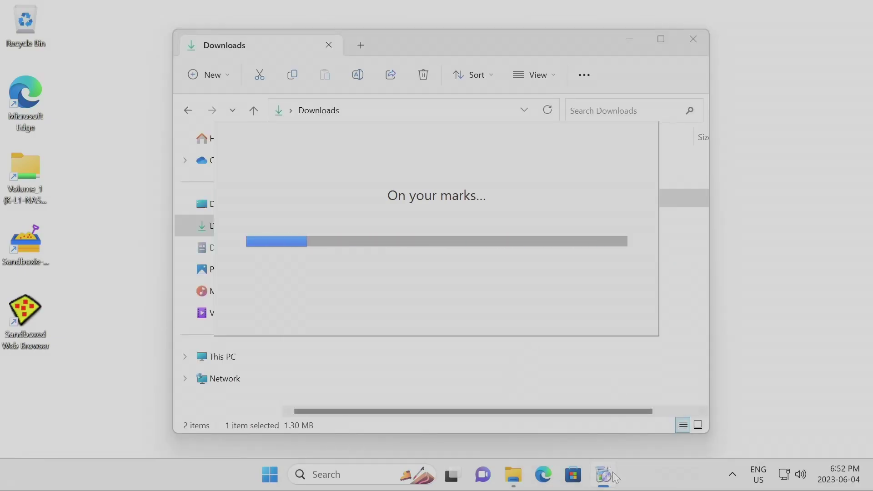
mouse_move(633, 375)
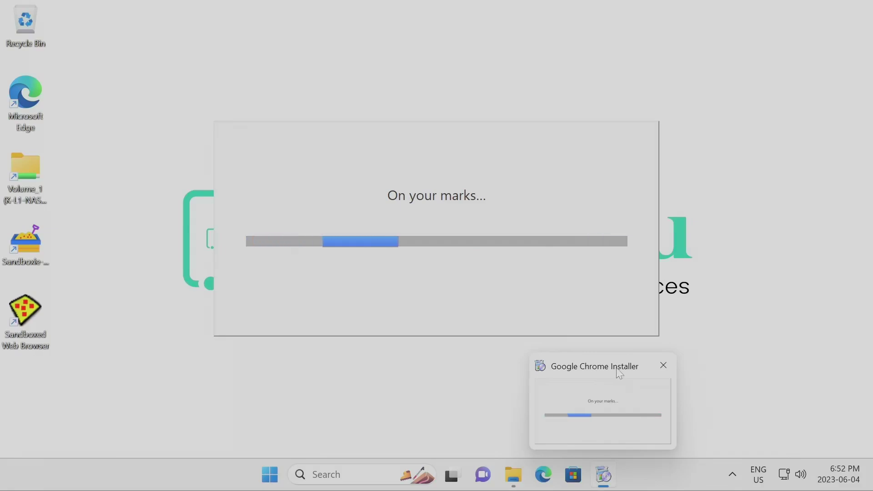
click(664, 365)
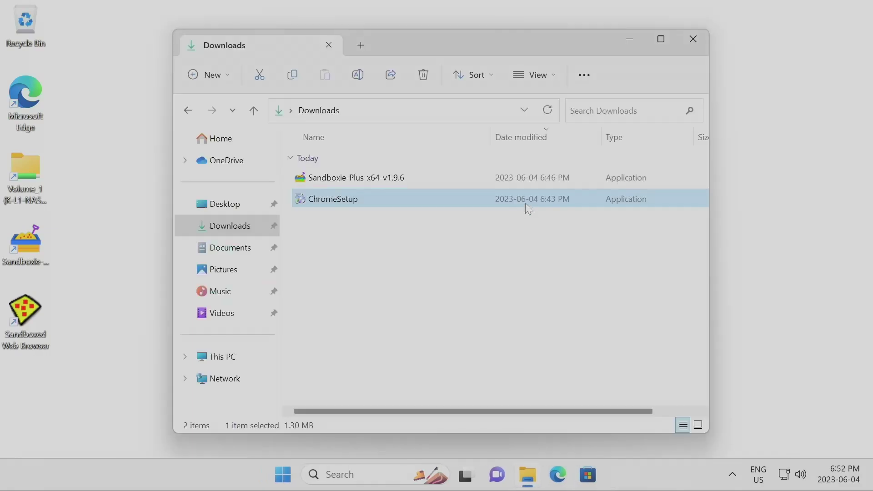
click(629, 40)
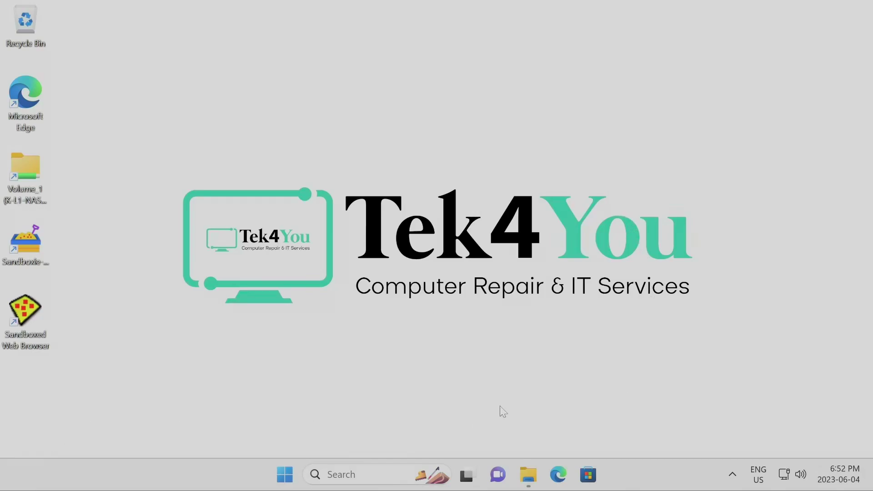
Step: Bring up the Sandboxie-Plus window, then move and enlarge it to examine the processes under the Google Chrome sandbox
click(732, 475)
click(733, 475)
click(733, 475)
double_click(685, 433)
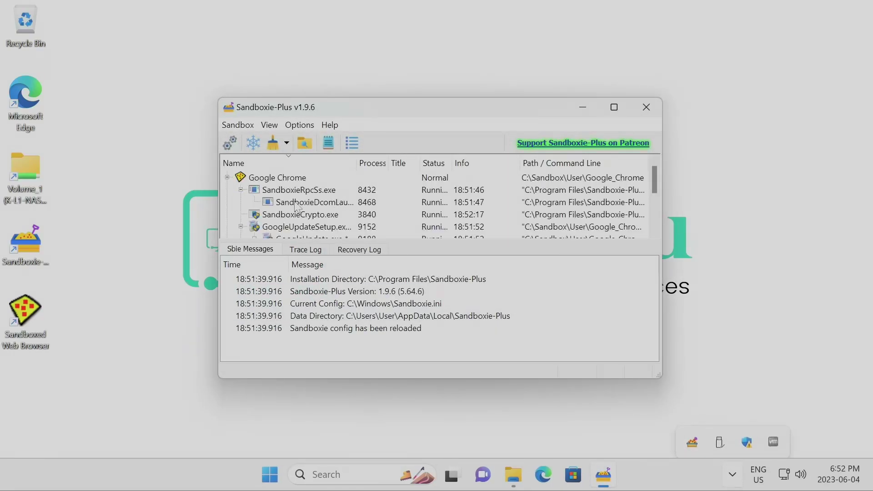
drag(395, 115, 348, 60)
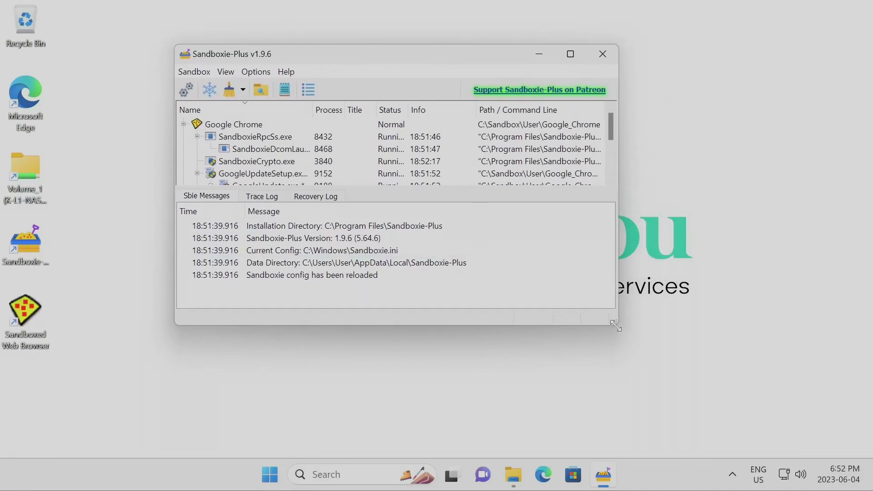
drag(616, 326, 717, 404)
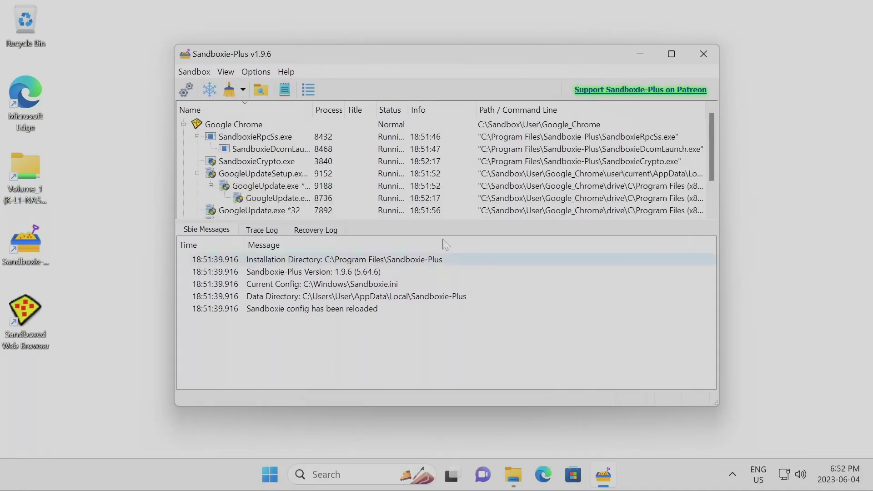
click(227, 127)
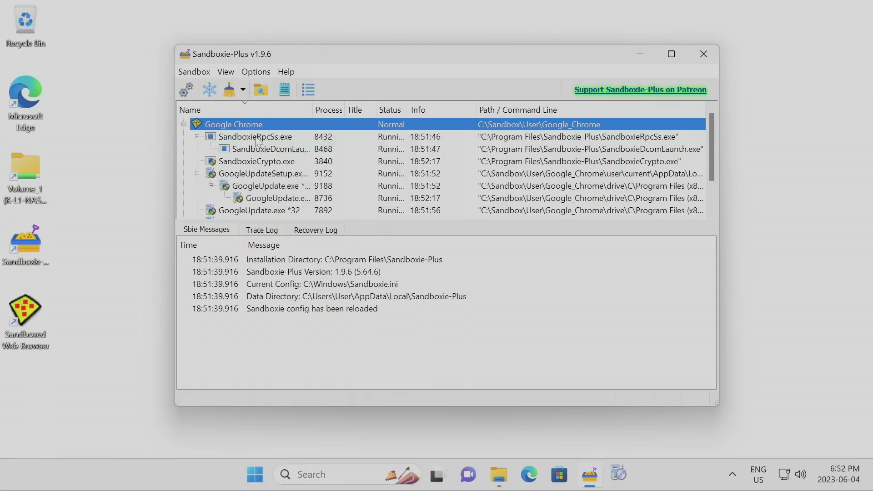
Step: Examine the process tree running under the Google Chrome sandbox while the Chrome installer works
scroll(259, 144, down, 1)
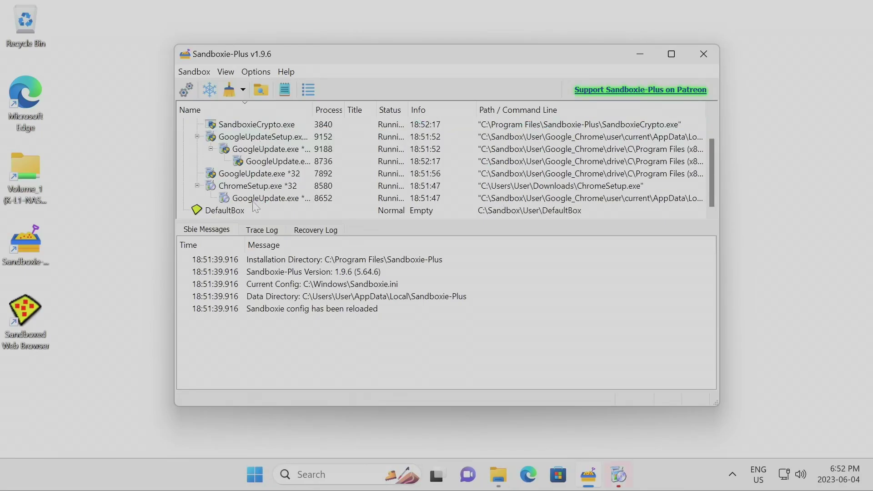
scroll(254, 182, up, 1)
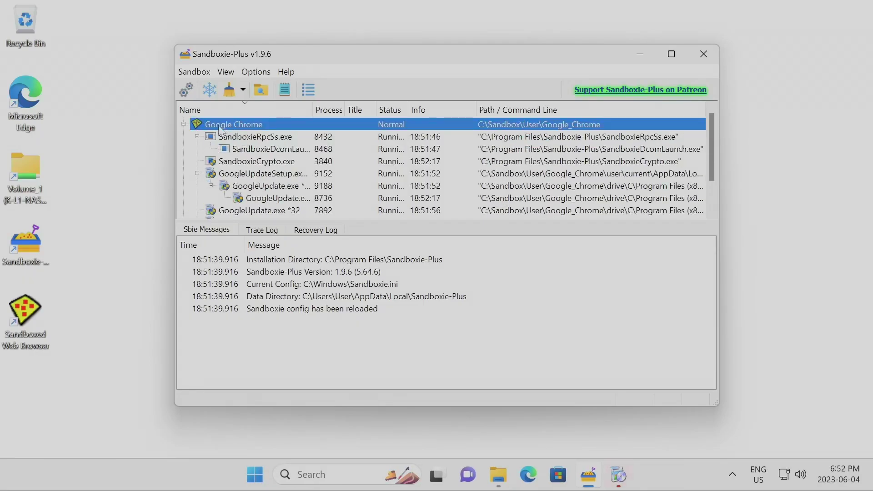
scroll(242, 136, down, 1)
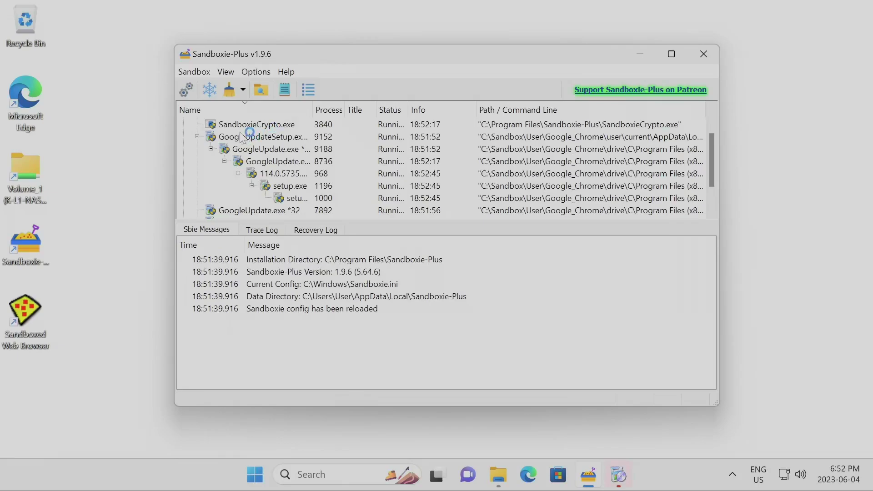
scroll(253, 152, up, 1)
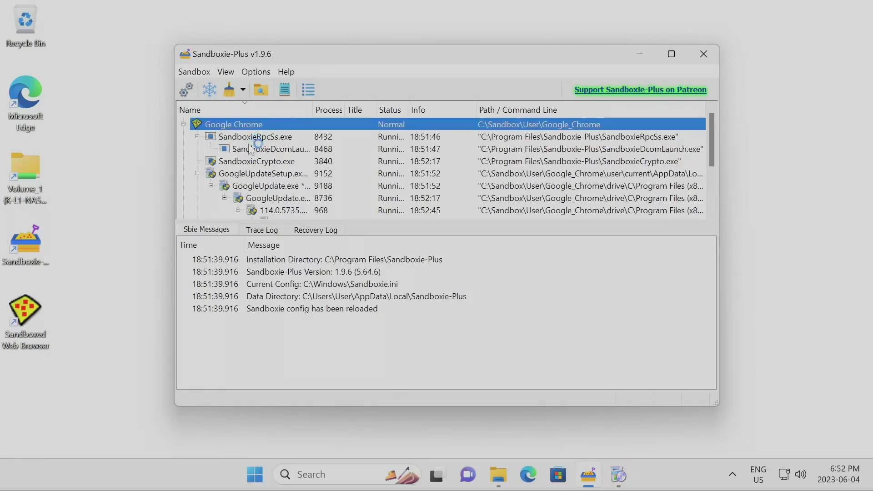
scroll(244, 149, down, 2)
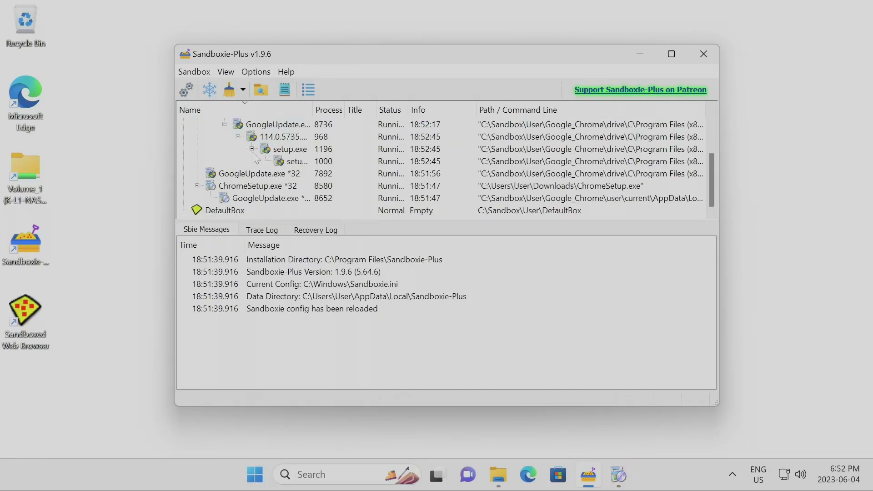
scroll(264, 166, up, 2)
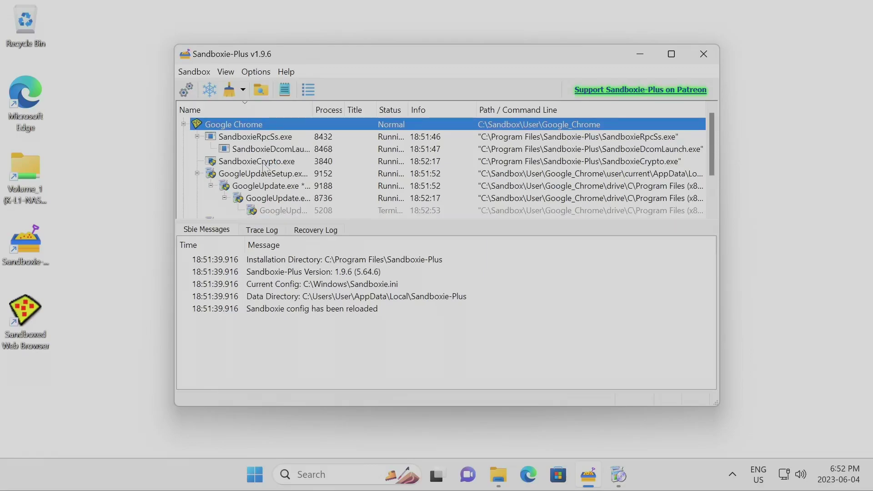
scroll(271, 157, down, 1)
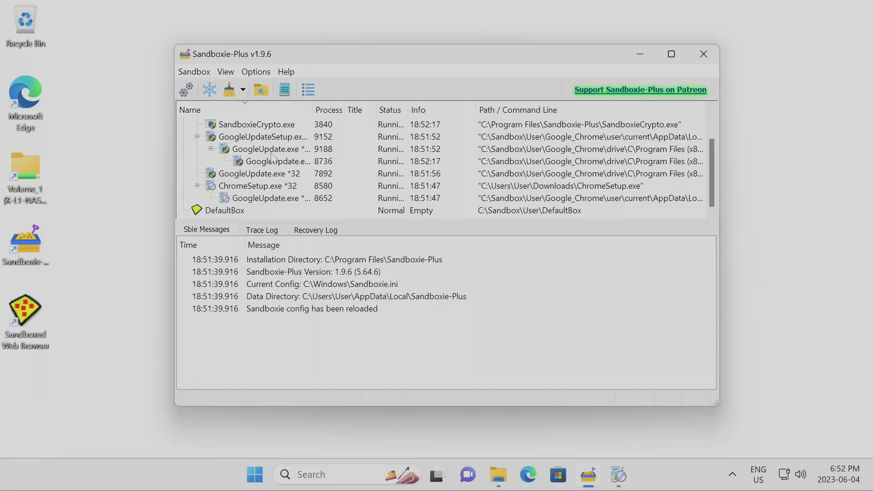
scroll(275, 162, up, 1)
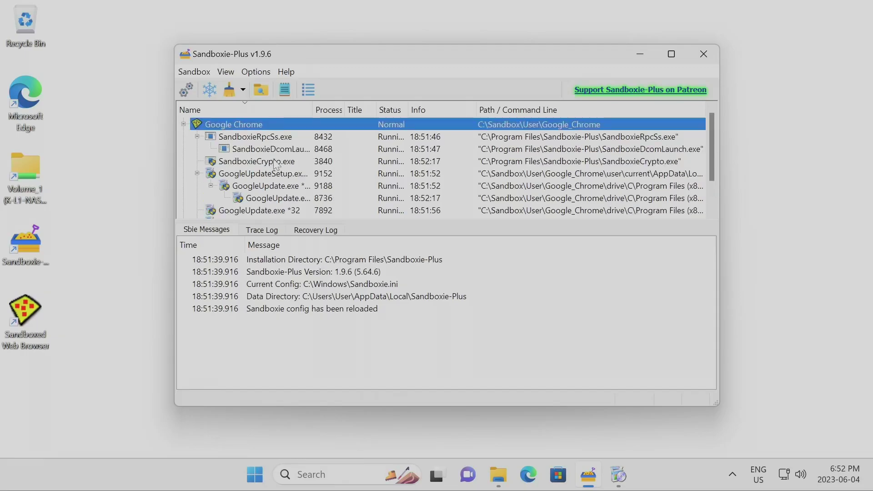
scroll(275, 162, down, 1)
Step: Bring up the Google Chrome Installer window, move it slightly down, and close it
click(618, 483)
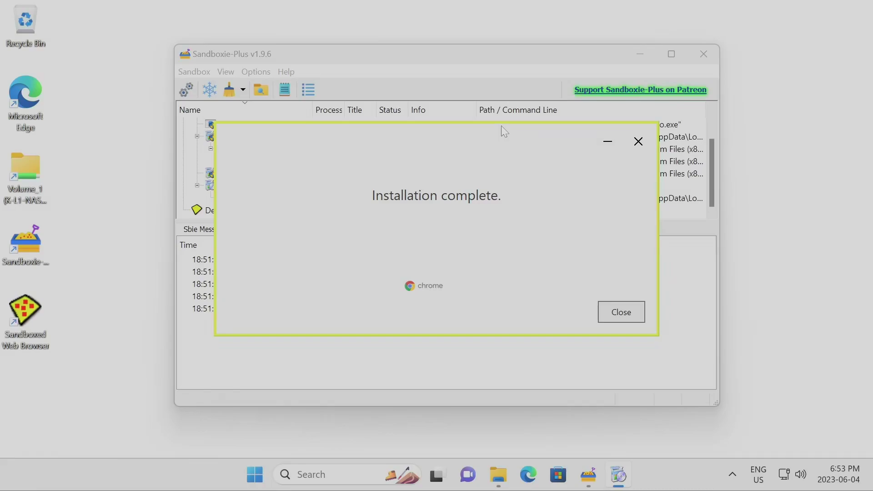
drag(501, 126, 512, 165)
mouse_move(619, 475)
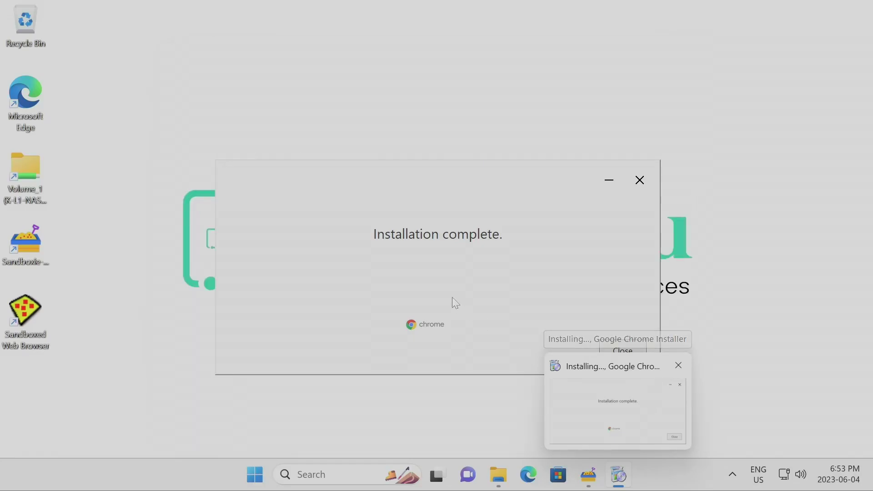
click(632, 354)
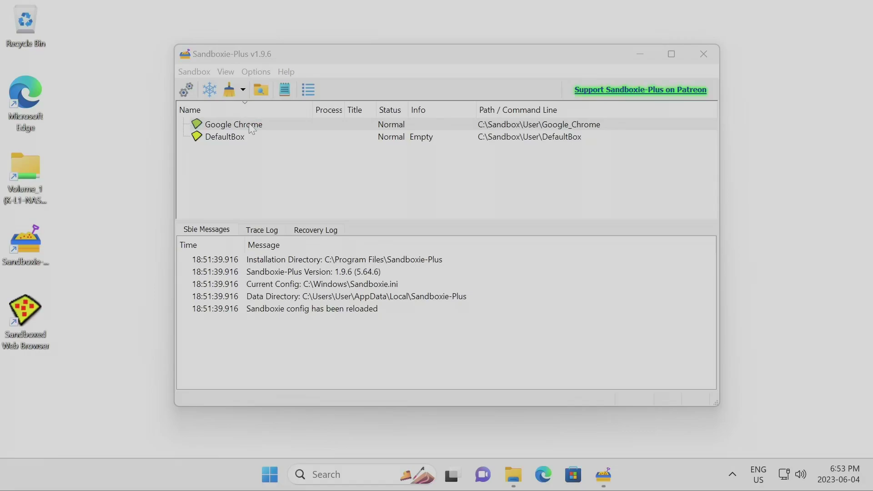
click(250, 128)
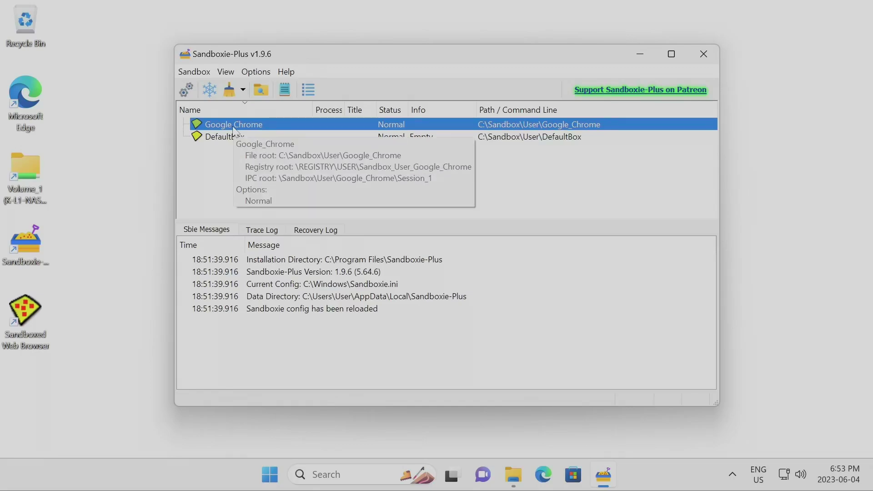
right_click(236, 132)
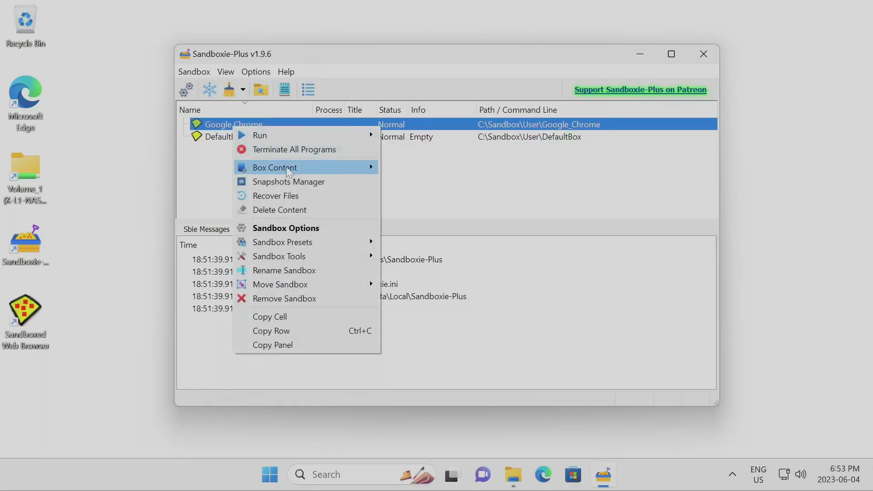
click(210, 186)
click(236, 125)
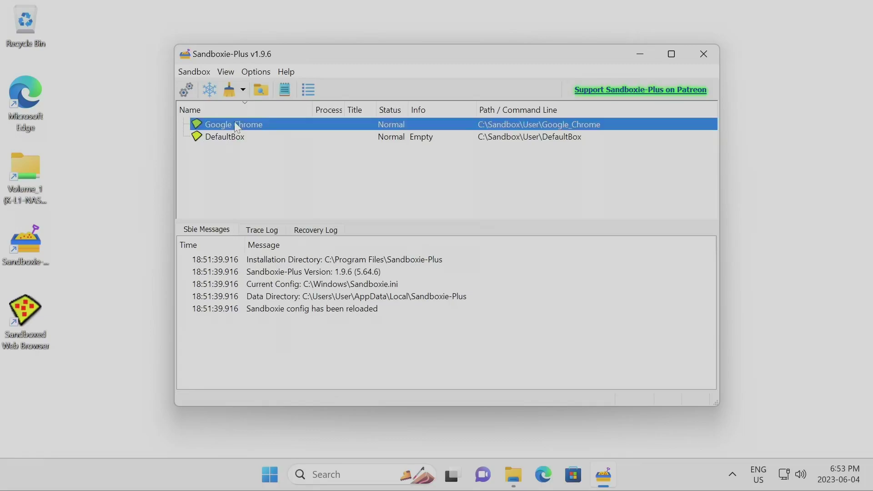
mouse_move(234, 121)
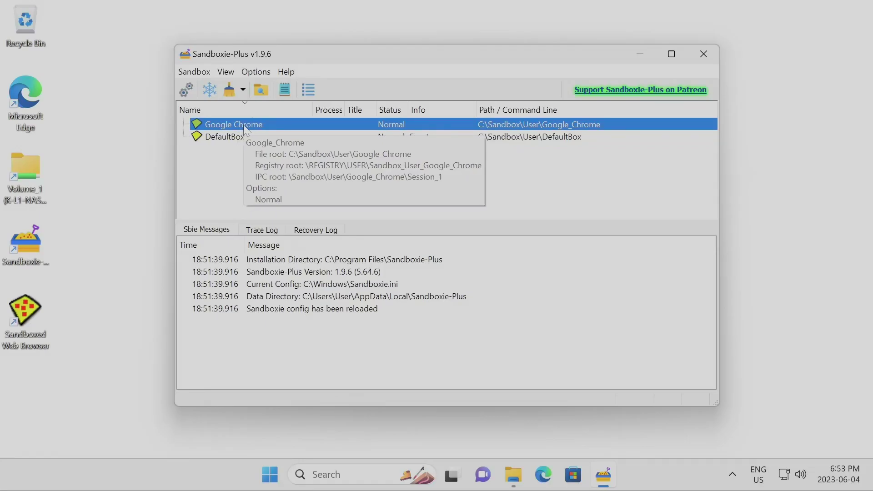
right_click(244, 125)
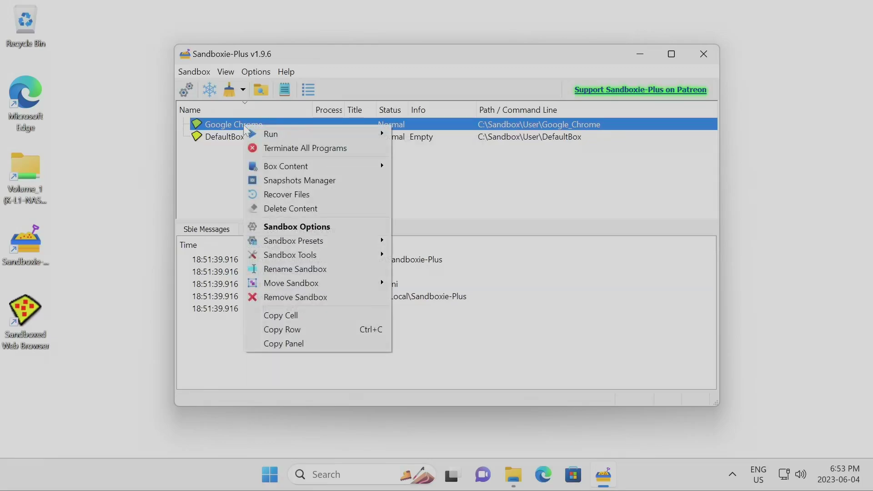
mouse_move(366, 135)
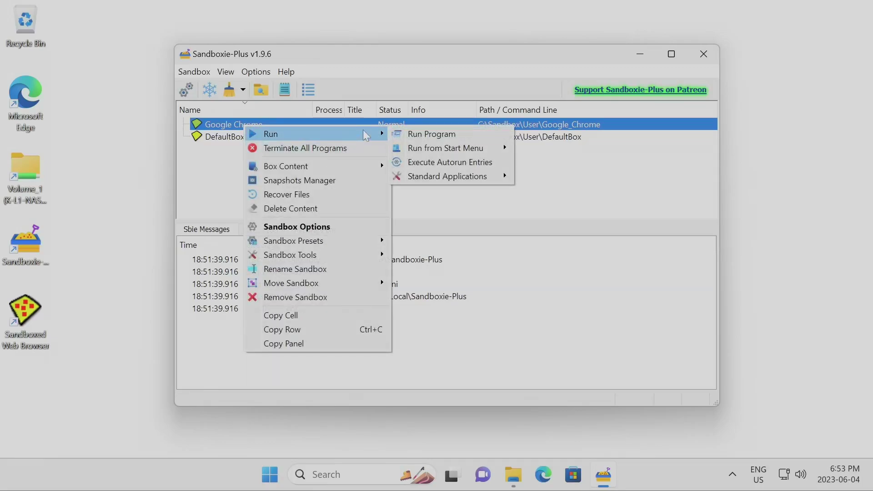
mouse_move(455, 148)
mouse_move(588, 171)
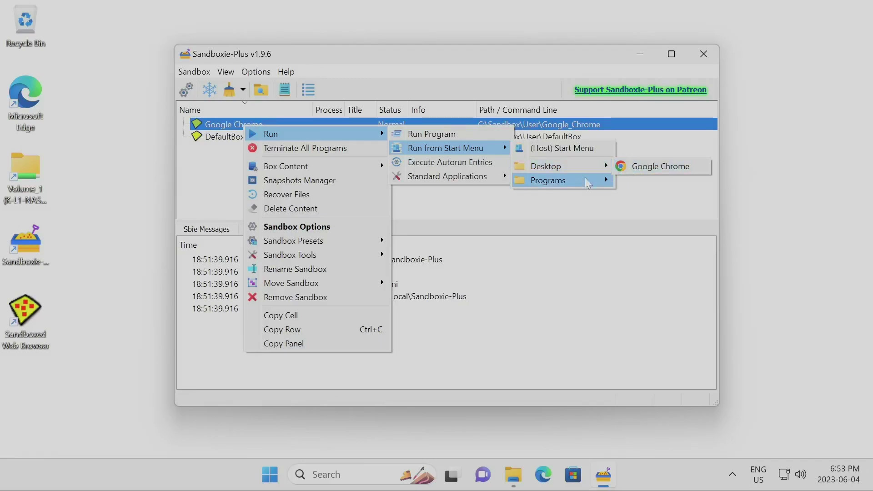
key(Escape)
key(Escape)
key(Escape)
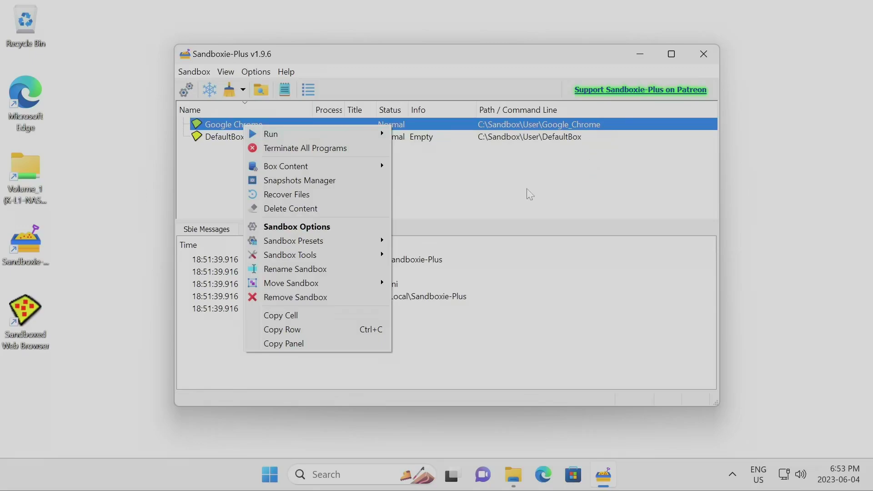
key(Escape)
Step: Run Google Chrome from the Start Menu programs of the Google Chrome sandbox and maximize its window
right_click(234, 128)
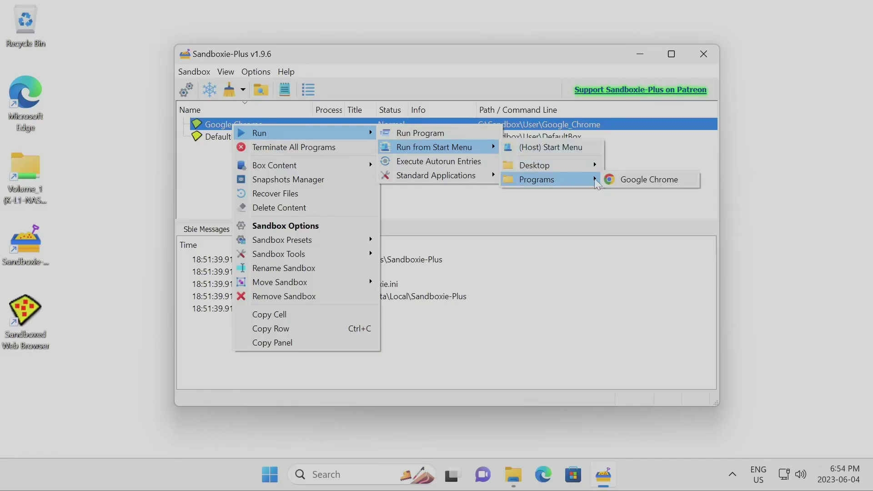
click(624, 181)
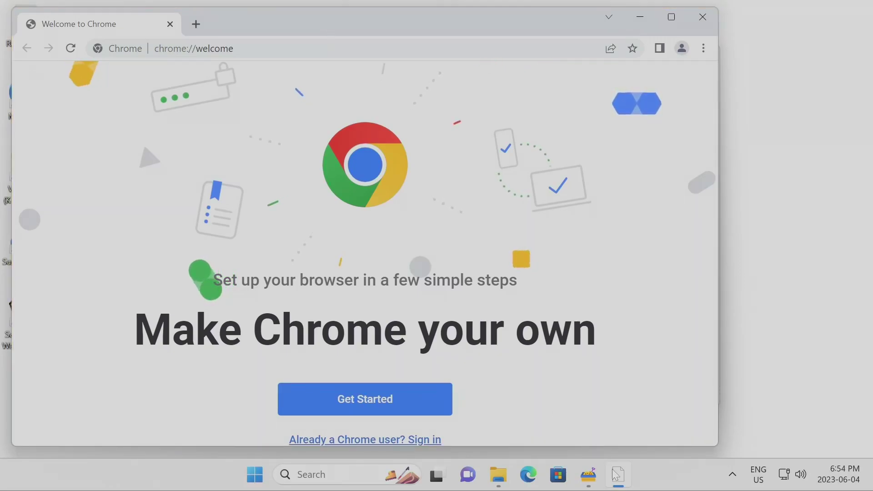
mouse_move(616, 475)
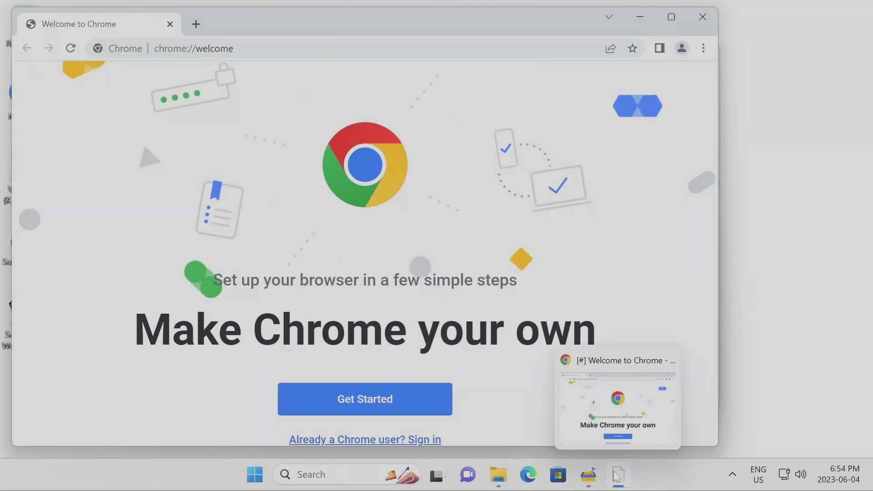
click(586, 366)
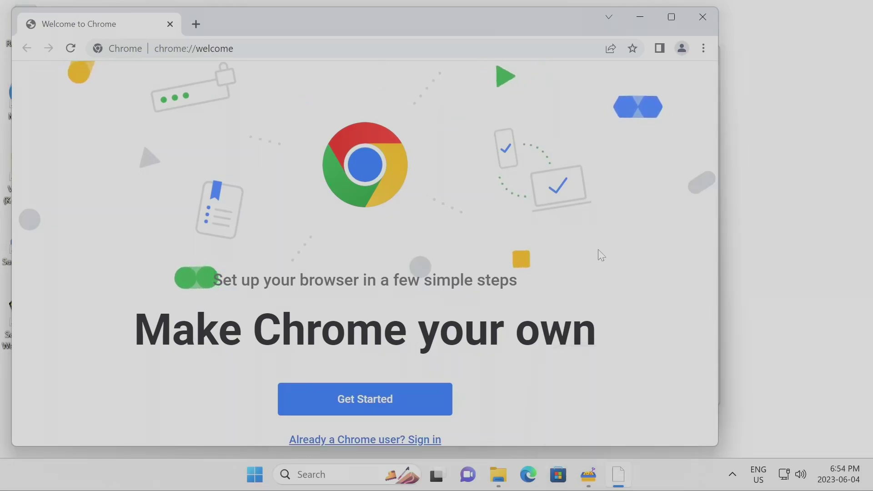
drag(450, 16, 525, 0)
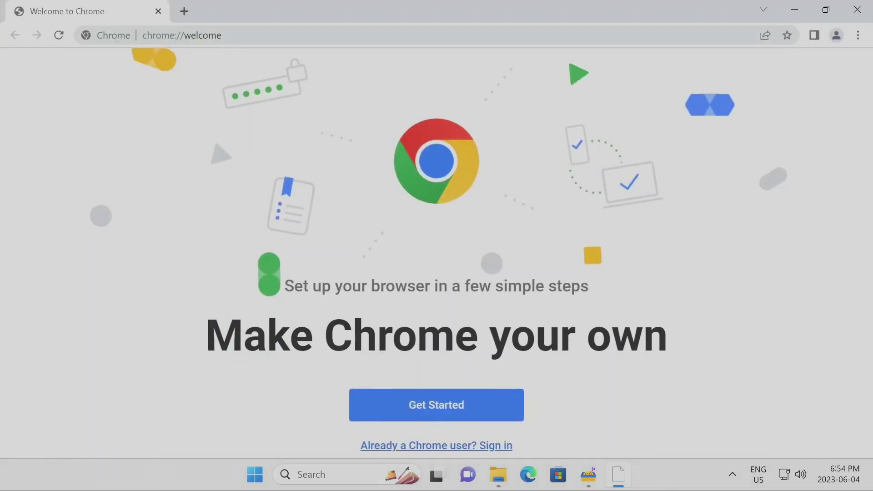
Step: Minimize Chrome to check the processes under the Google Chrome sandbox, and restore and close the browser
click(795, 12)
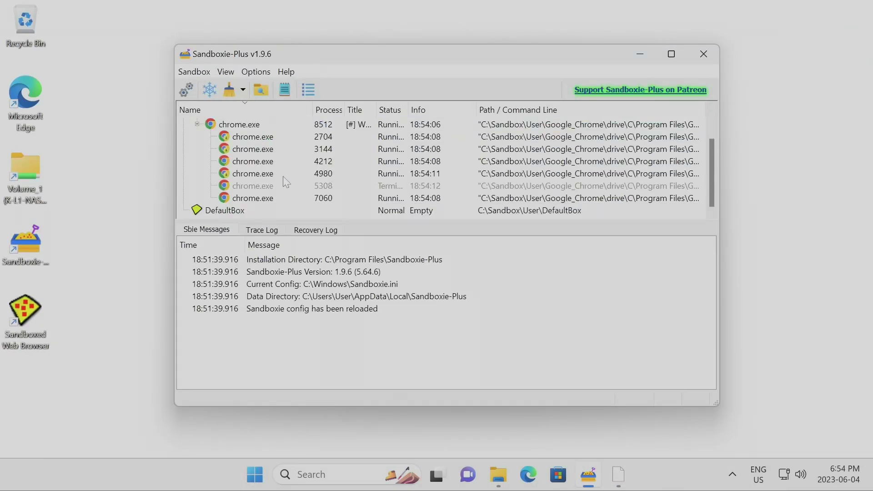
scroll(282, 175, up, 2)
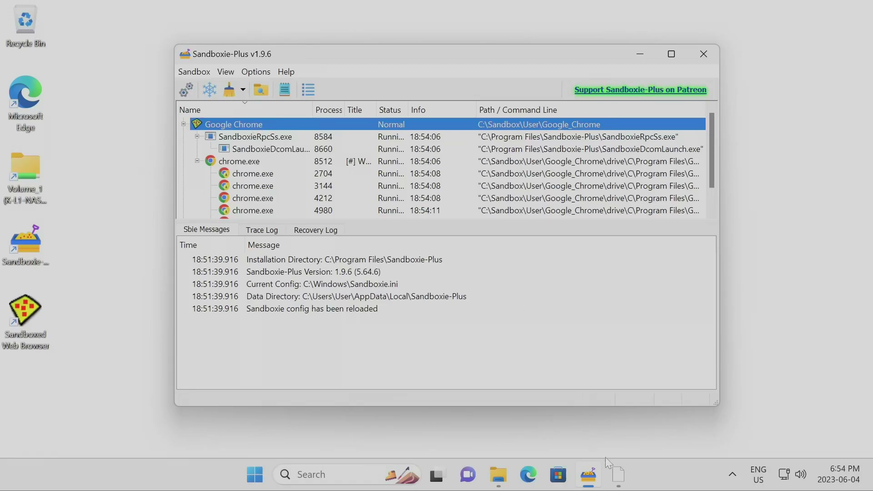
click(619, 475)
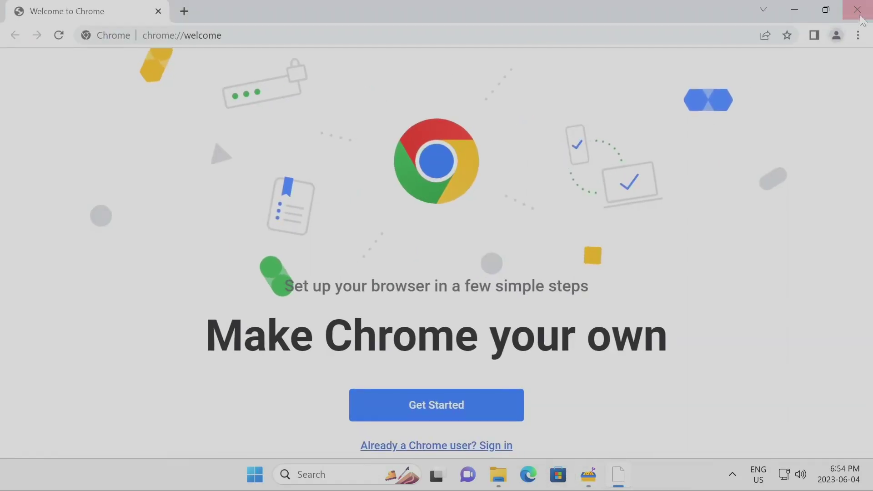
click(861, 18)
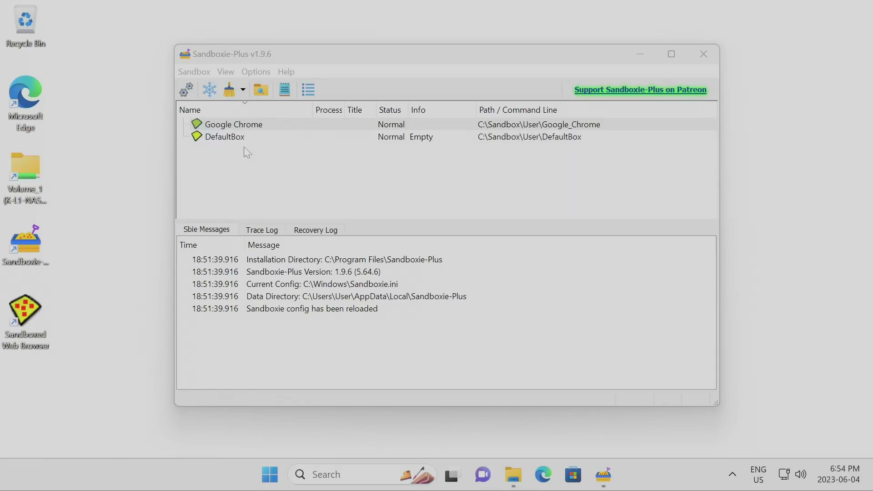
right_click(232, 130)
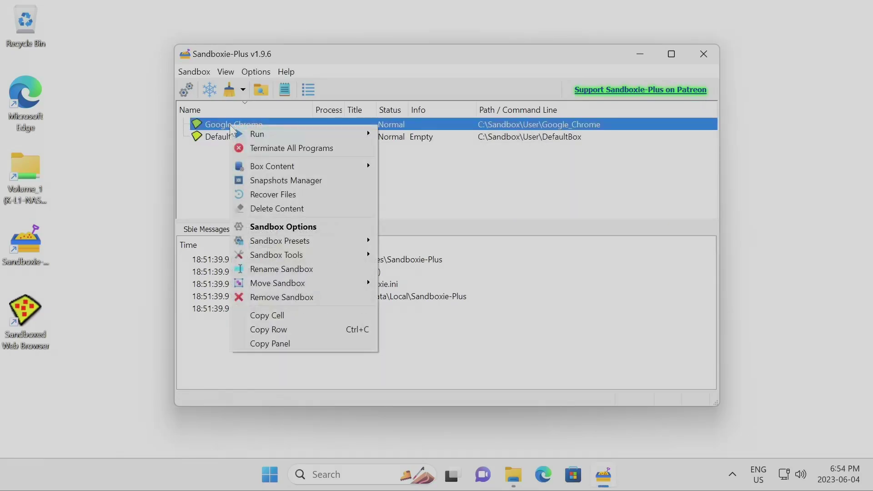
mouse_move(276, 134)
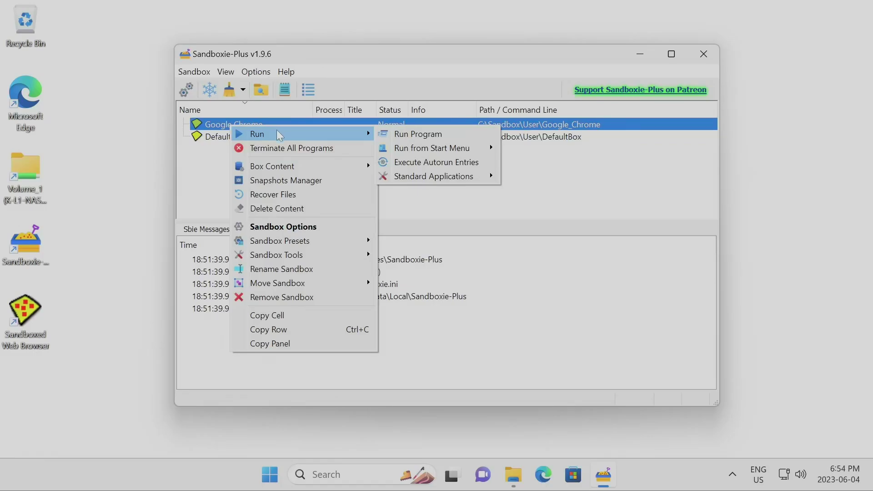
click(611, 477)
right_click(612, 480)
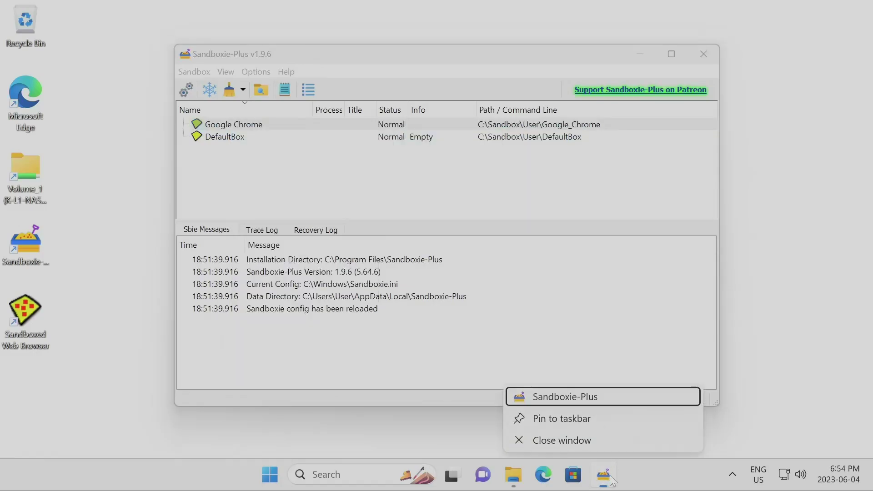
click(386, 181)
Step: Run Google Chrome again from the Google Chrome sandbox's Start Menu programs and dismiss the default browser notice
right_click(233, 123)
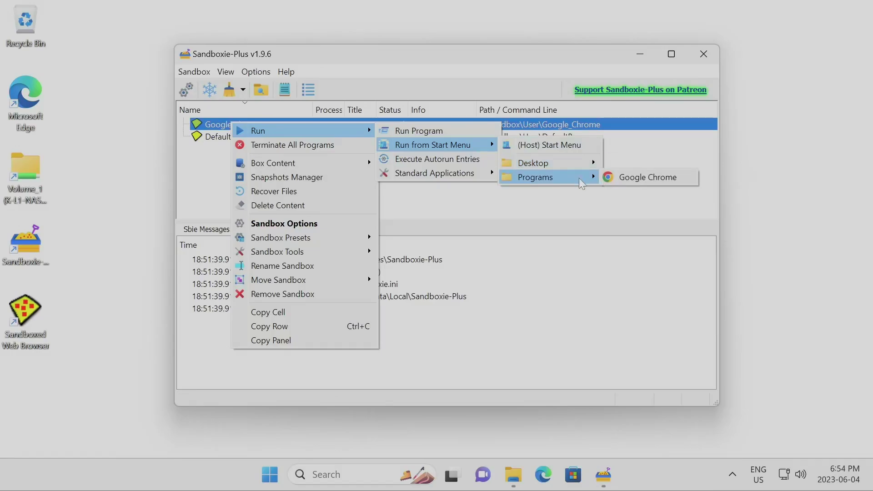
click(614, 183)
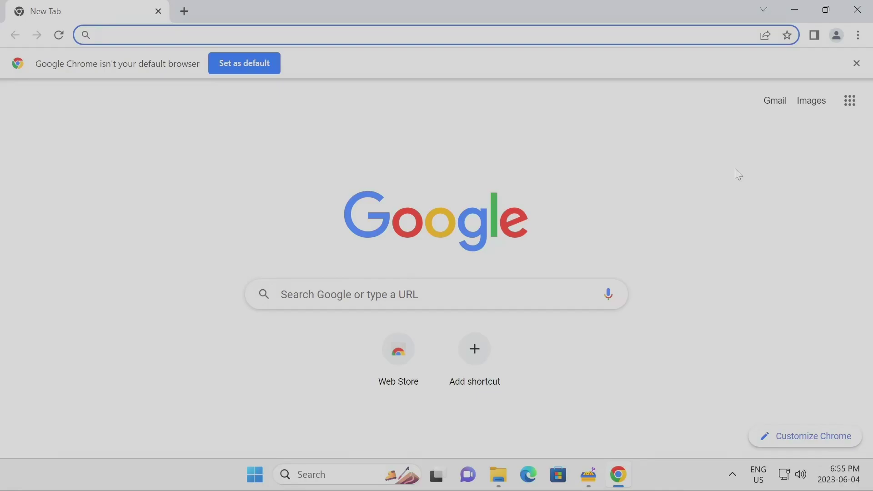
click(857, 63)
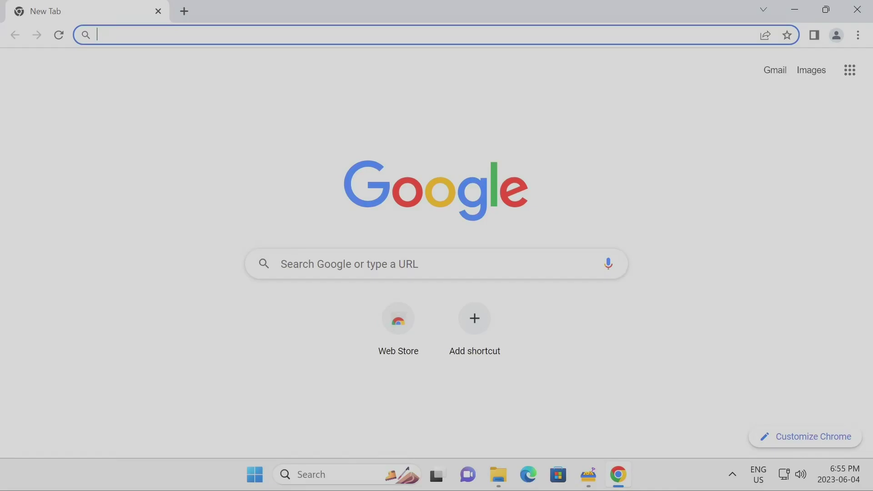
Step: Pin the Sandboxie Start Menu shortcut to the taskbar and close the Chrome browser window
key(super)
right_click(541, 366)
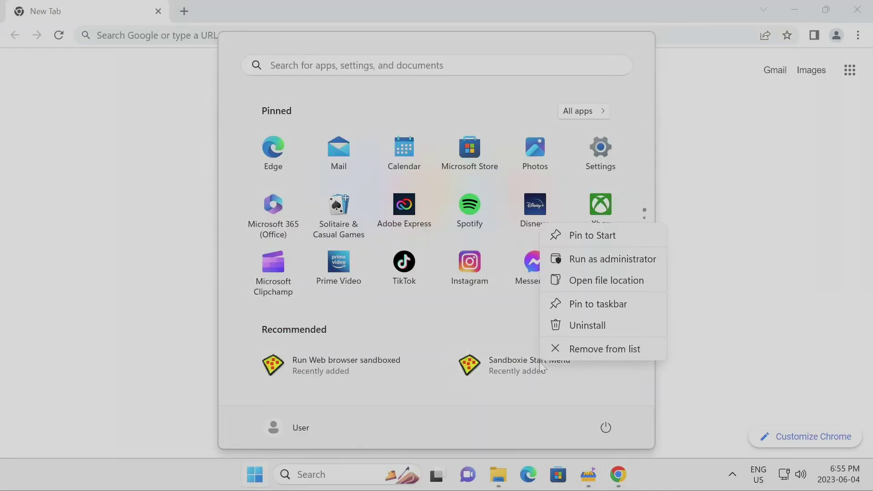
click(612, 310)
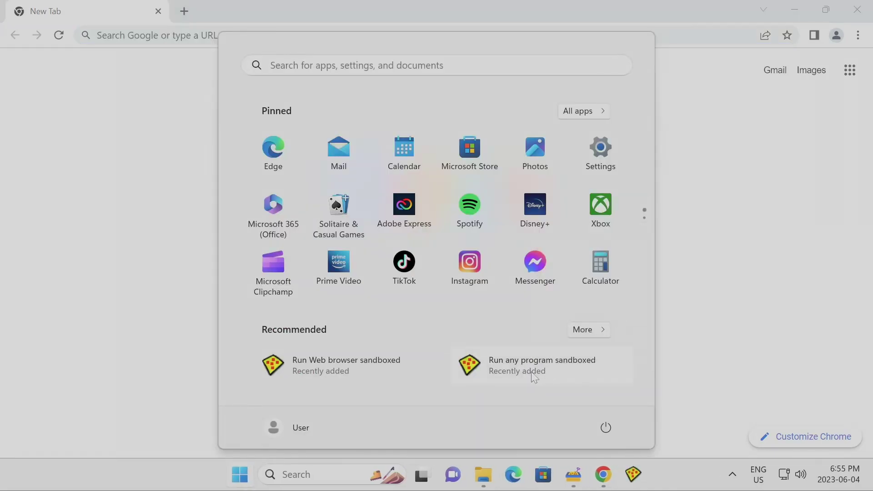
click(708, 336)
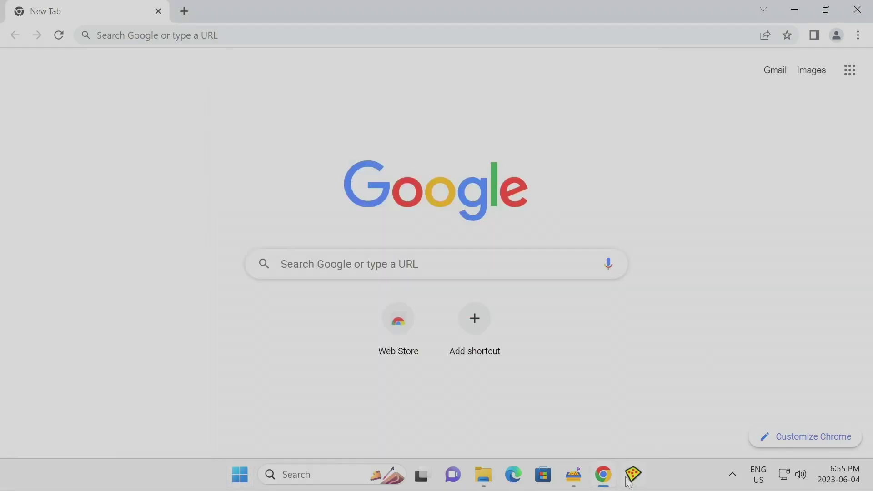
click(857, 10)
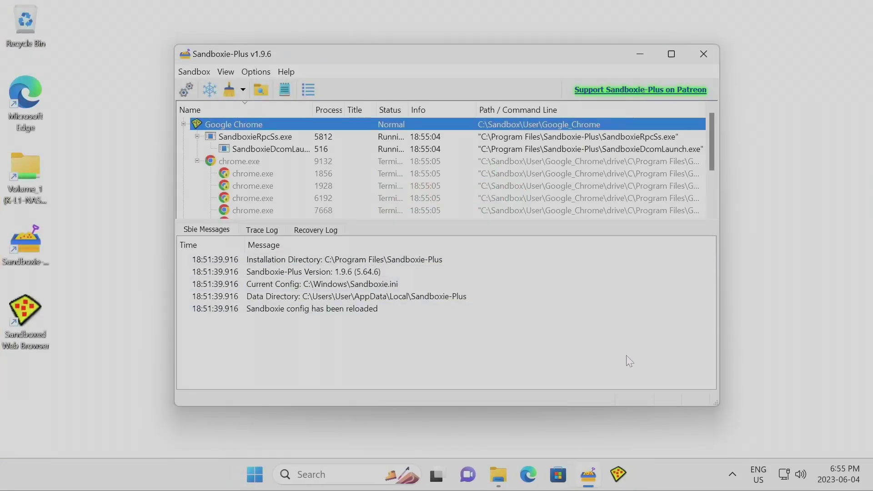
Step: Launch Google Chrome.lnk from the Programs of the pinned Sandboxie Start Menu, using the Google_Chrome sandbox
click(619, 475)
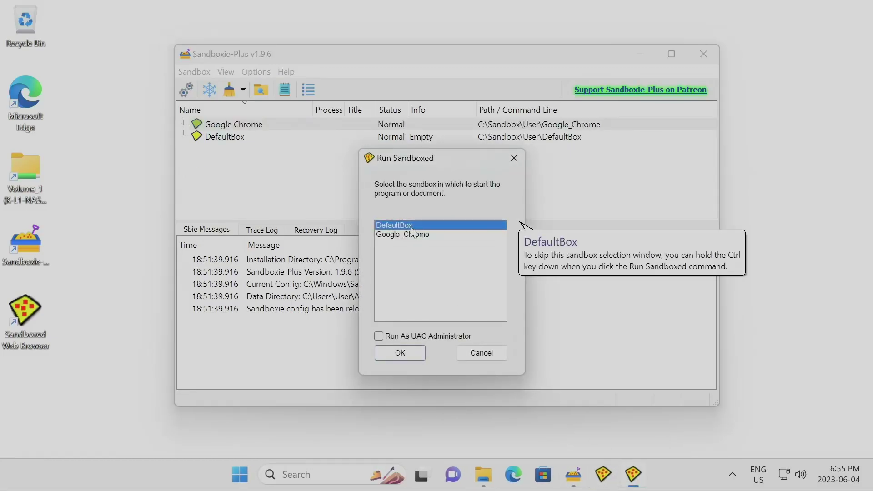
click(413, 235)
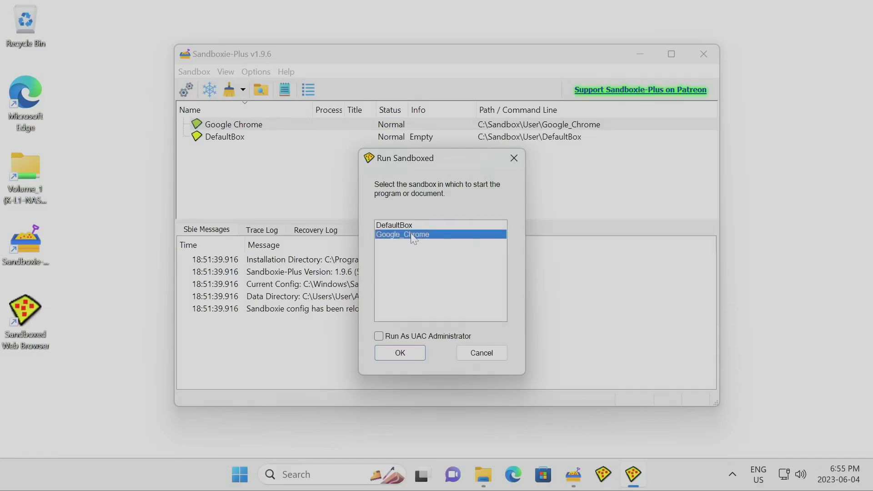
double_click(413, 236)
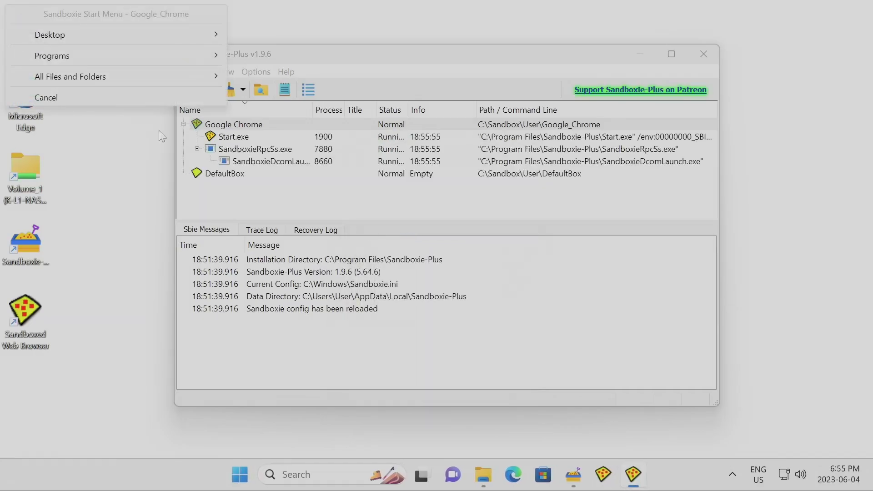
mouse_move(143, 31)
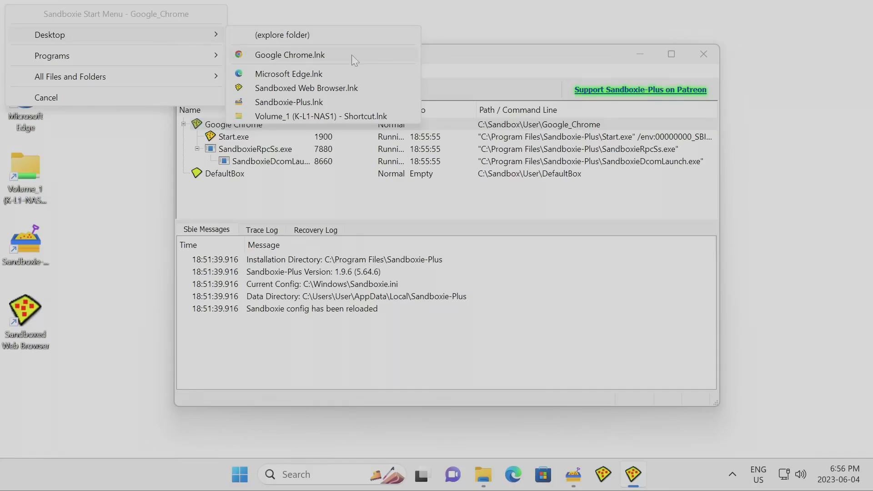
mouse_move(192, 56)
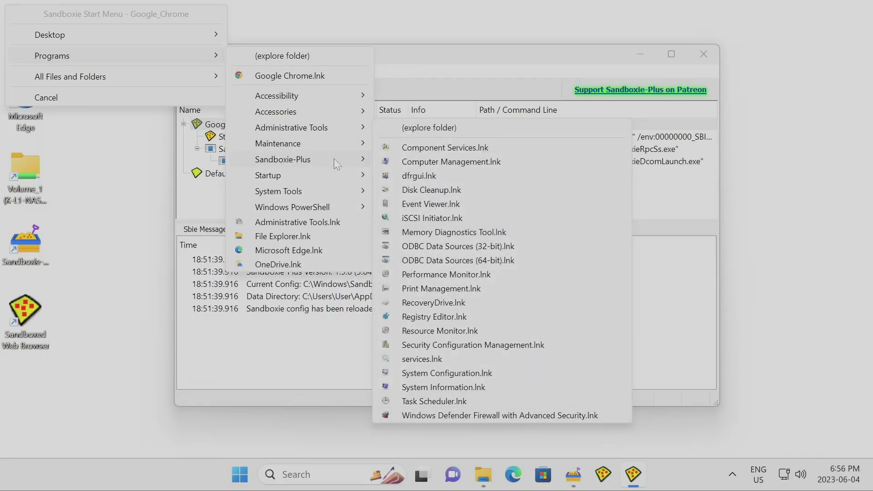
click(339, 78)
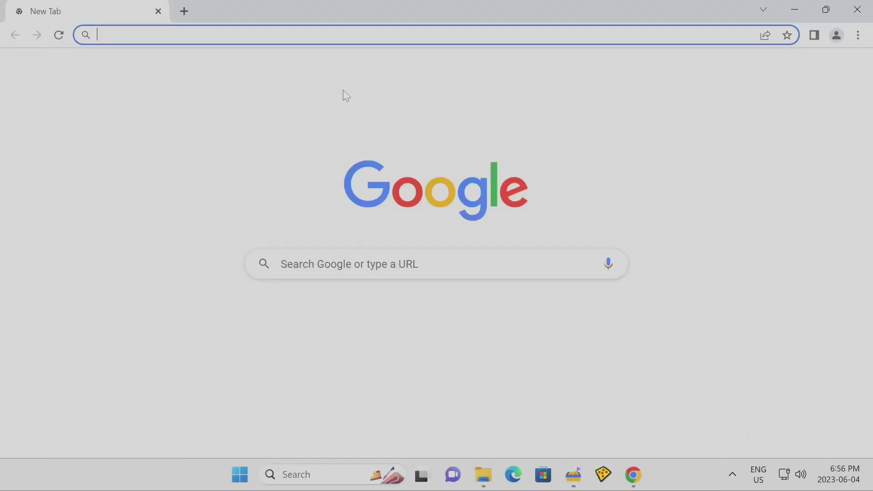
Step: Check the processes running under the Google Chrome sandbox in Sandboxie-Plus and return to the browser
click(582, 476)
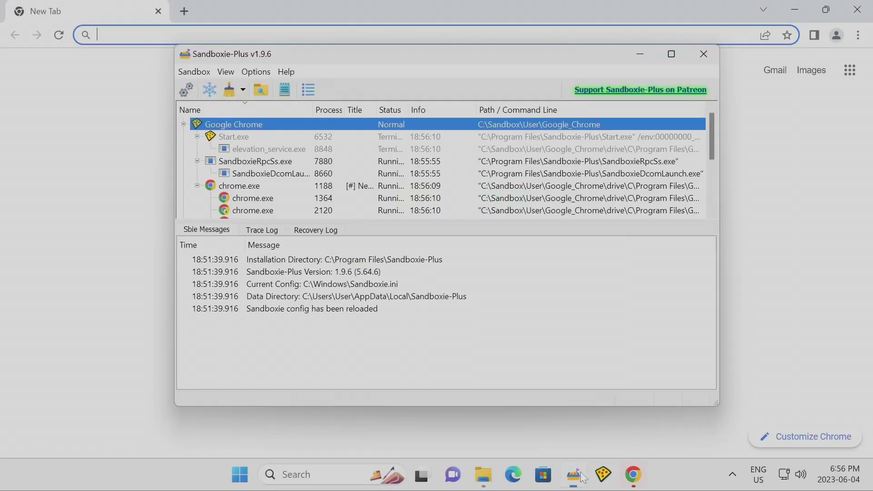
scroll(246, 163, down, 1)
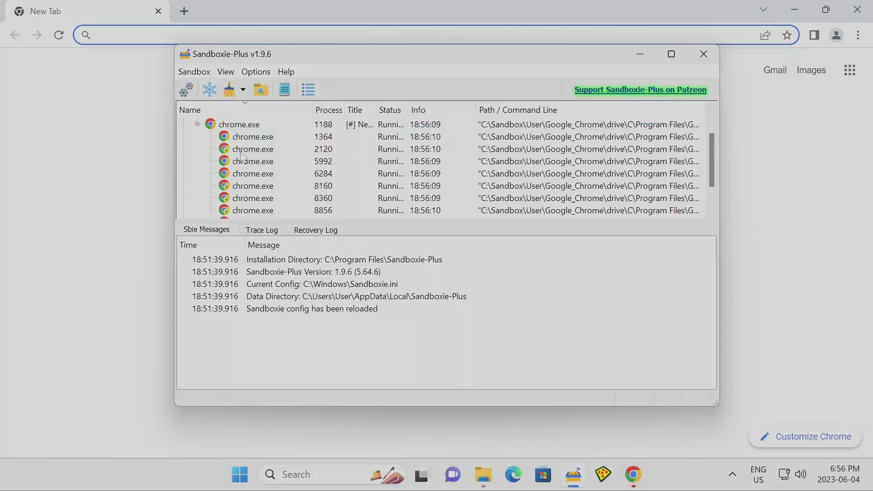
scroll(239, 150, up, 1)
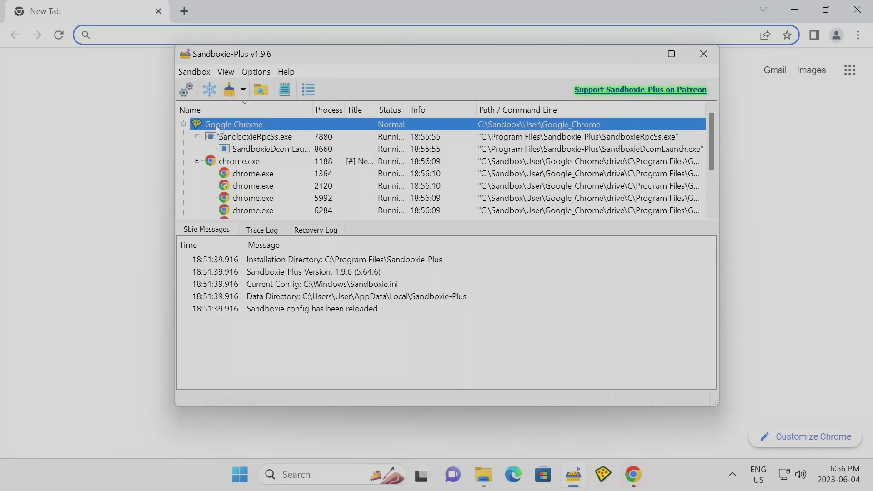
scroll(227, 138, down, 2)
scroll(249, 208, up, 2)
click(105, 194)
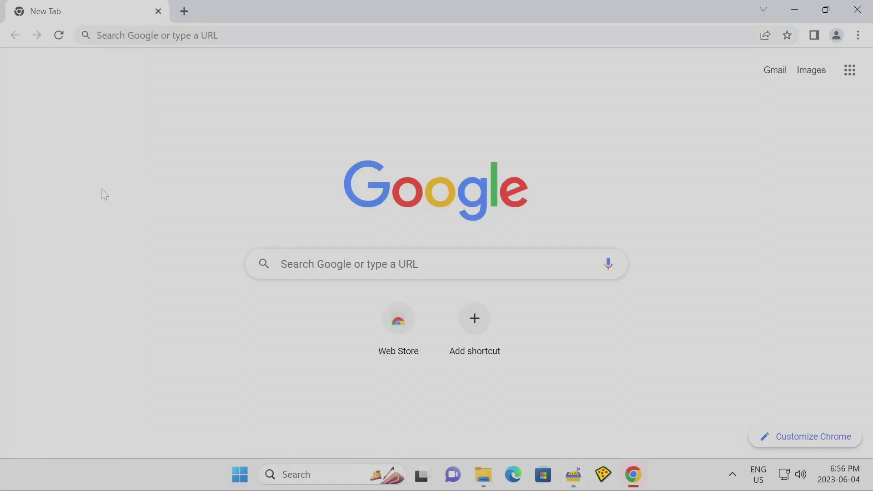
Step: Print the new tab page with Save as PDF as the destination and proceed to the file save dialog
click(410, 264)
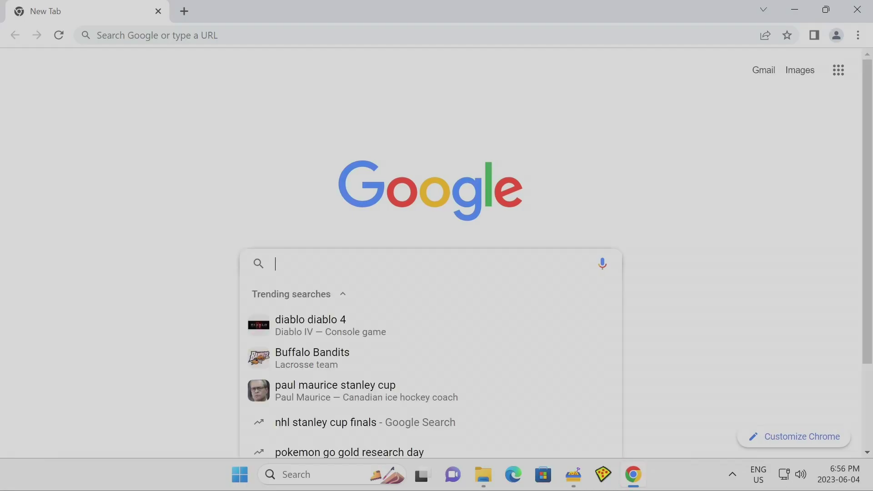
click(272, 196)
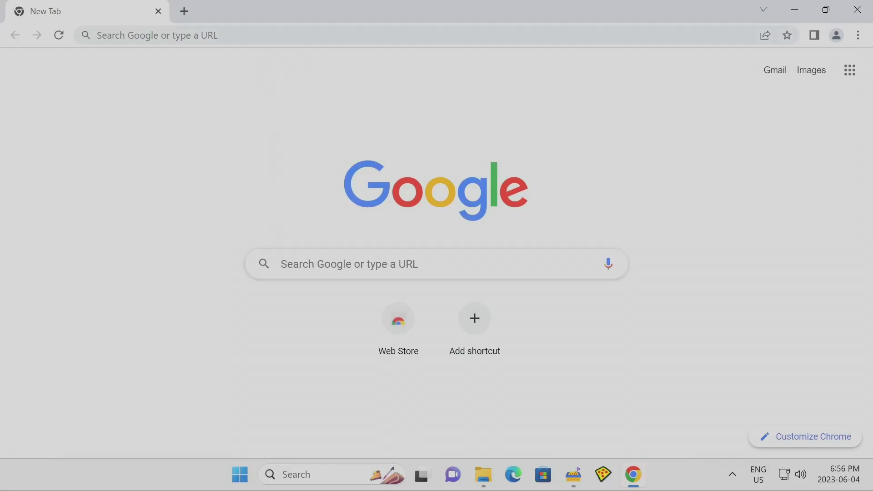
key(ctrl+p)
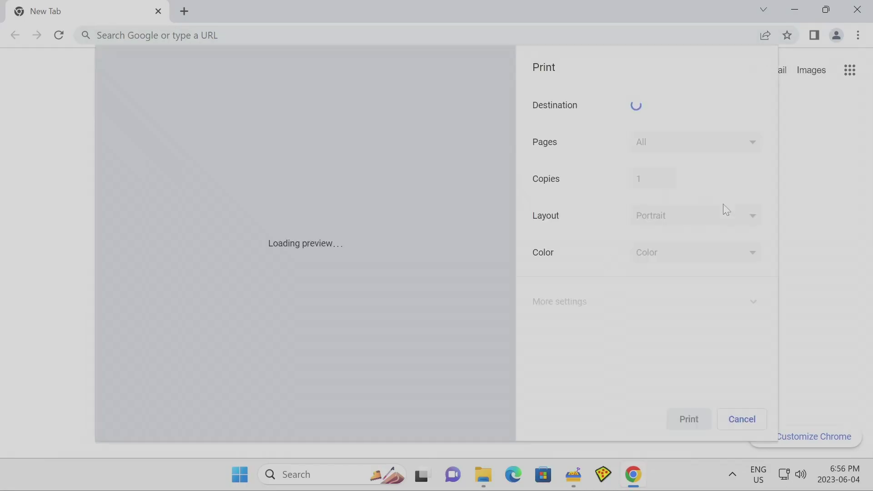
click(735, 113)
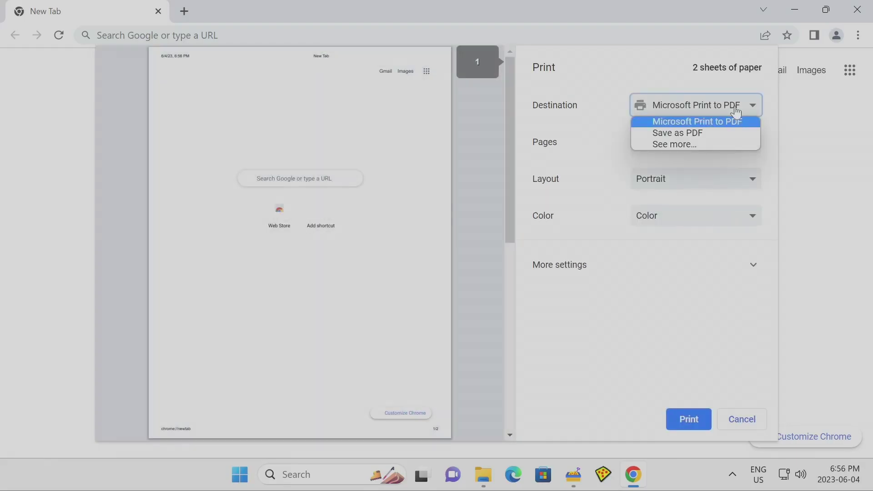
click(726, 132)
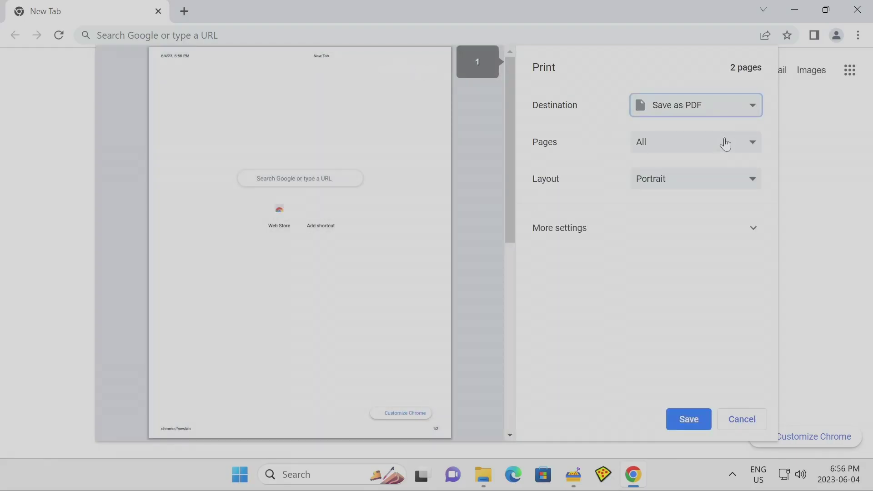
click(690, 422)
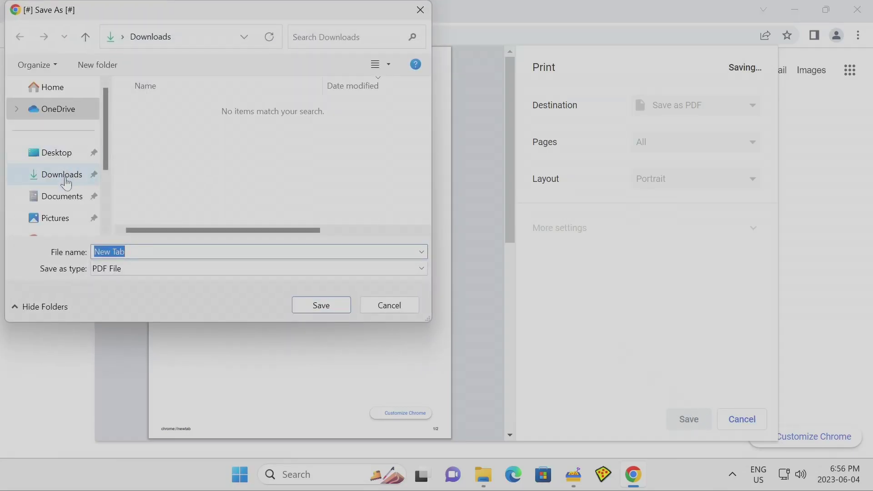
Step: Select the Downloads folder as the save location and set the file type to All Files
click(67, 183)
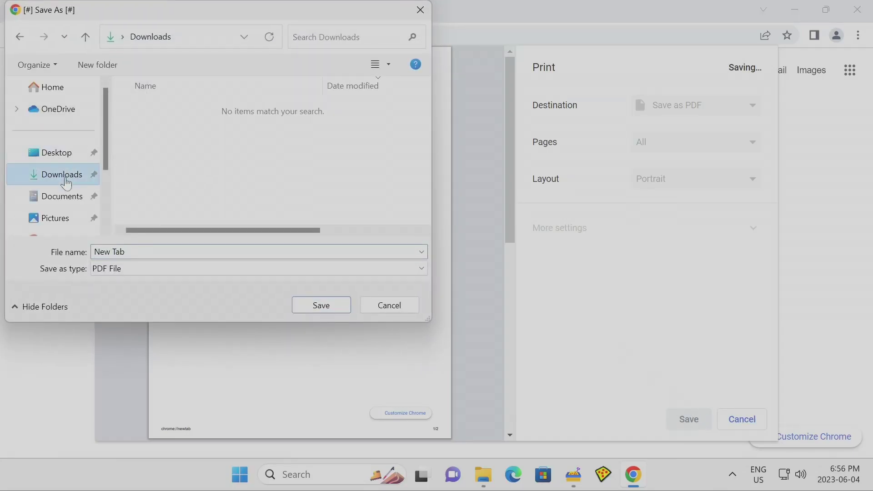
click(222, 267)
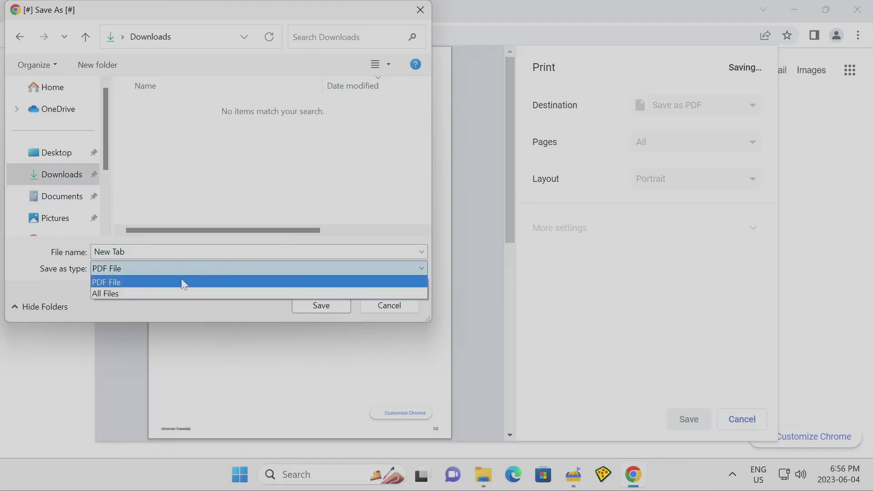
click(104, 296)
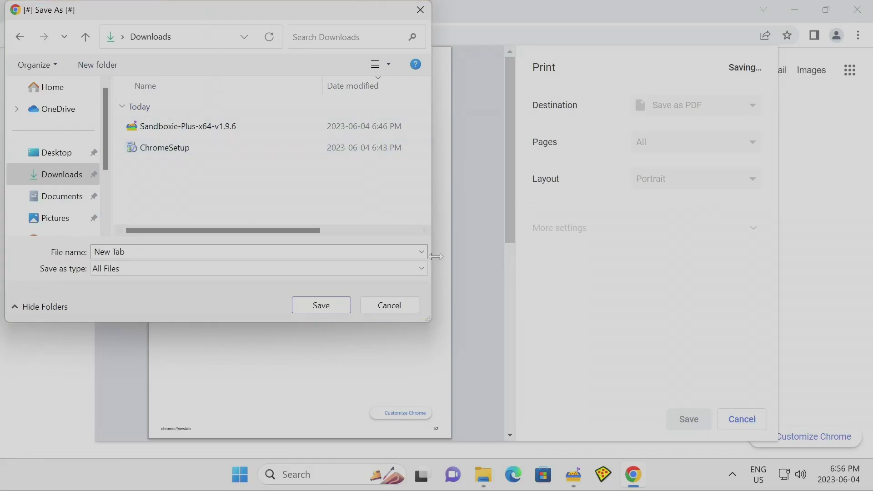
Step: Compare the save location with Downloads in File Explorer, minimize that window, and save the page as New Tab
click(484, 476)
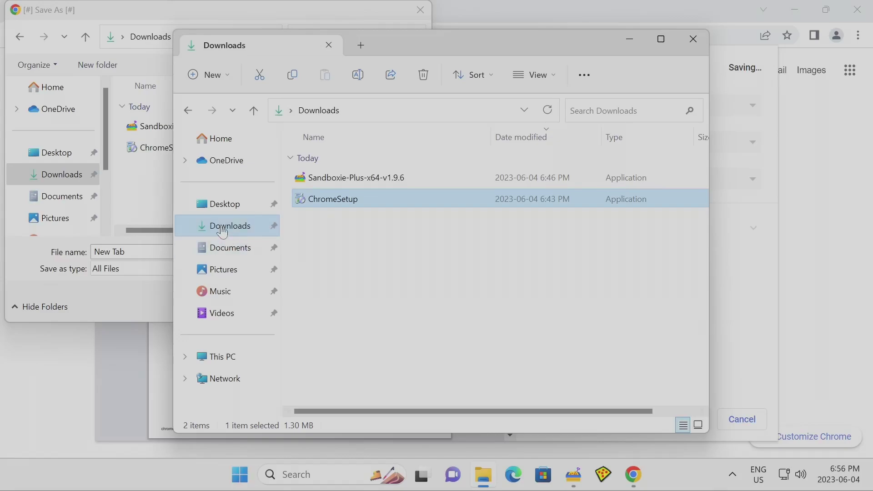
click(229, 227)
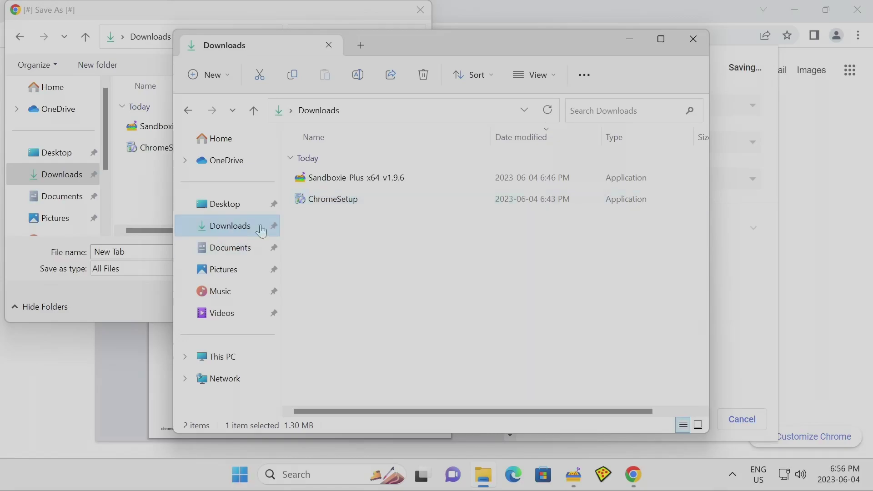
click(633, 41)
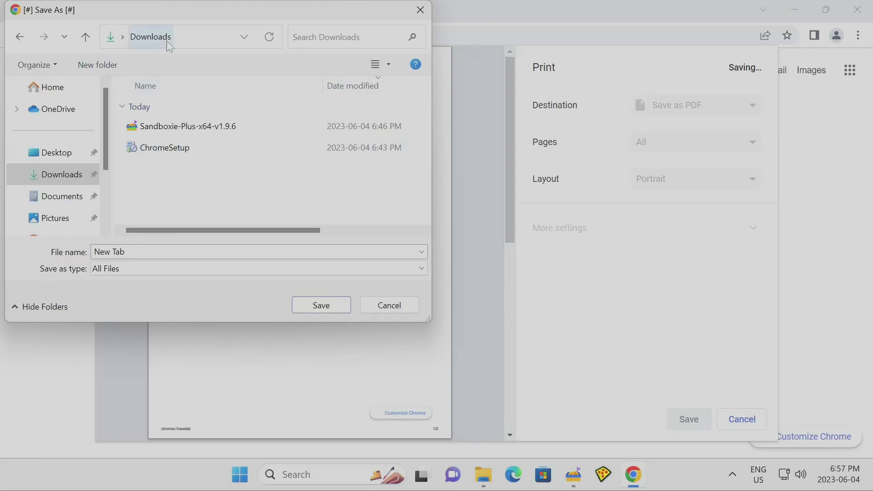
click(320, 306)
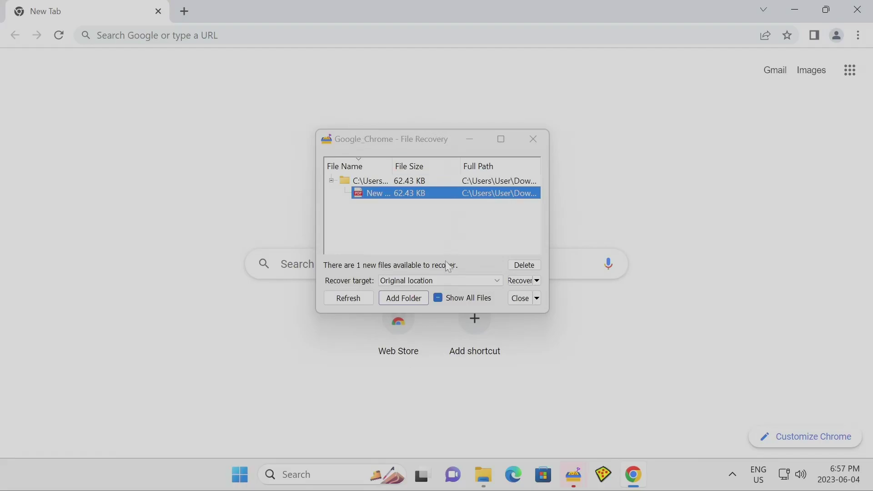
Step: Place the File Explorer Downloads window beside the File Recovery prompt and close the prompt without recovering the PDF
click(484, 475)
drag(445, 45, 275, 52)
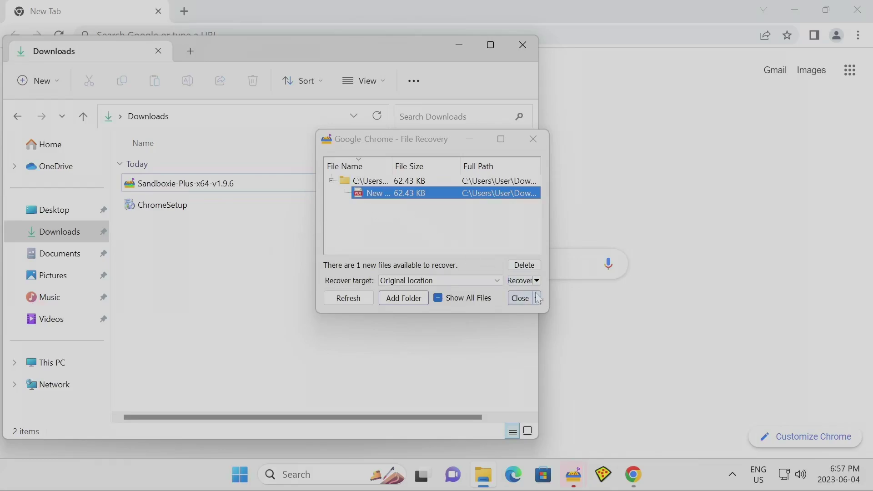
click(519, 299)
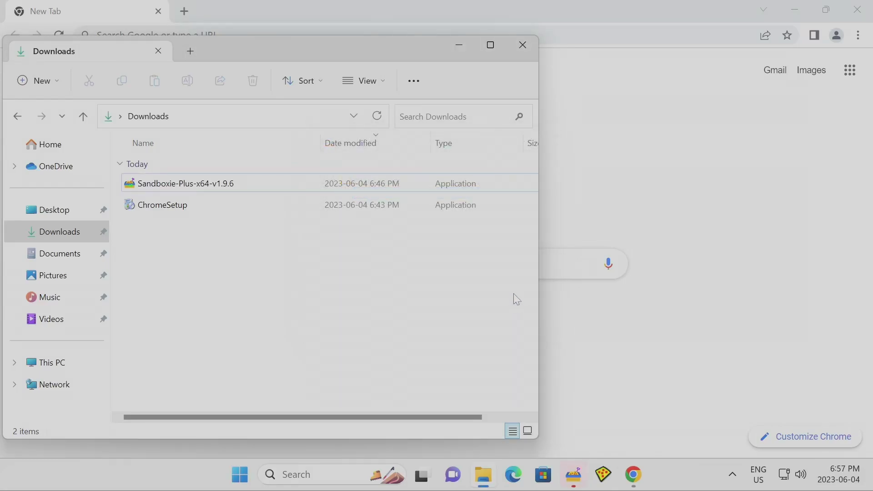
right_click(187, 313)
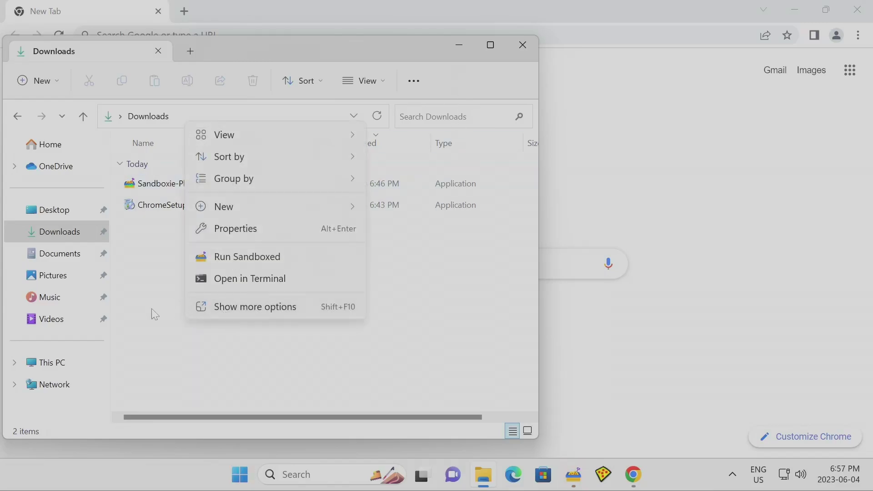
click(177, 323)
Step: Open a second File Explorer window and browse to the C:\Sandbox\User\Google_Chrome folder
mouse_move(487, 481)
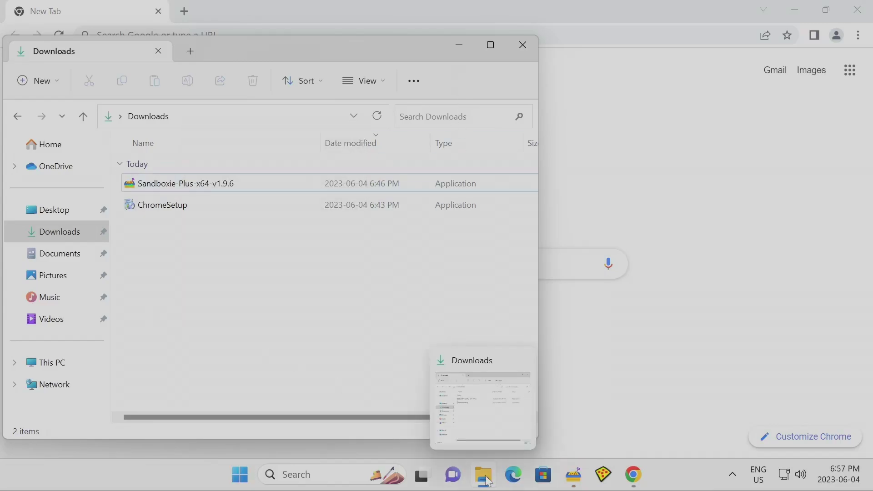
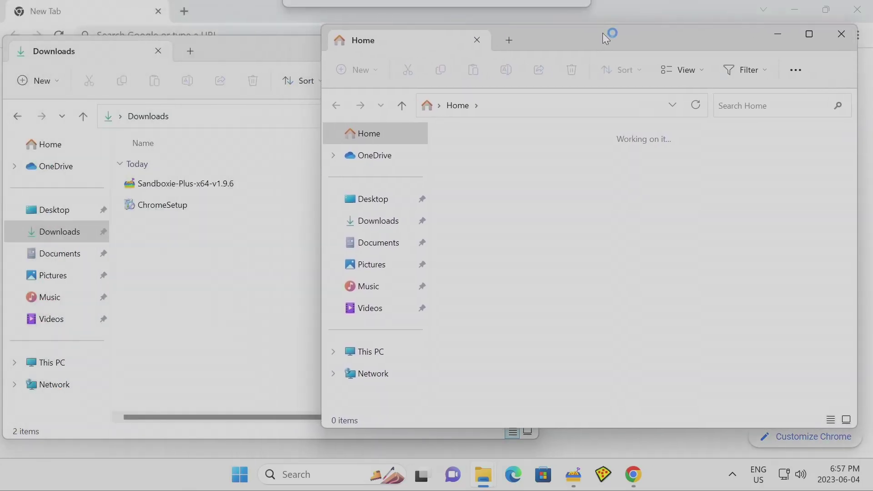
click(369, 359)
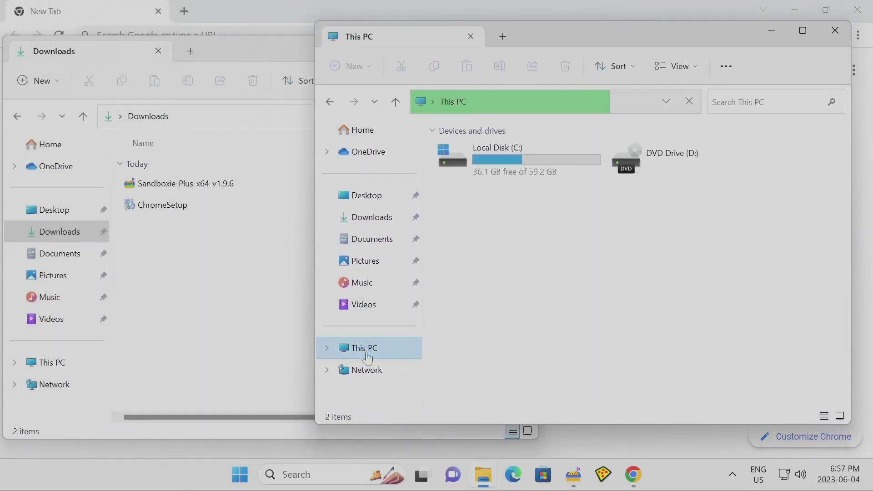
double_click(493, 164)
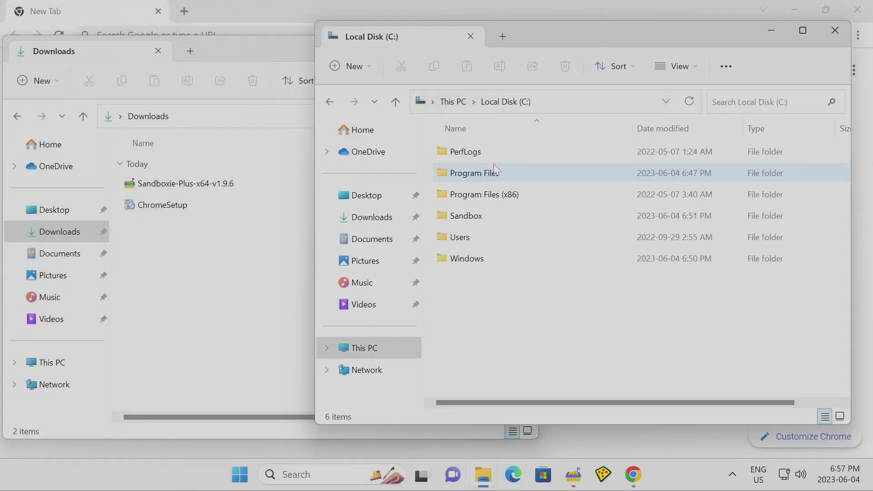
double_click(479, 220)
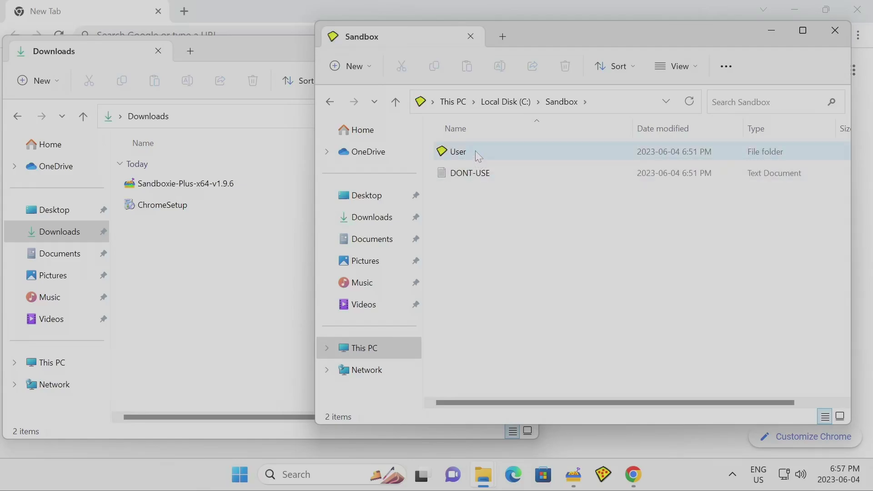
click(477, 155)
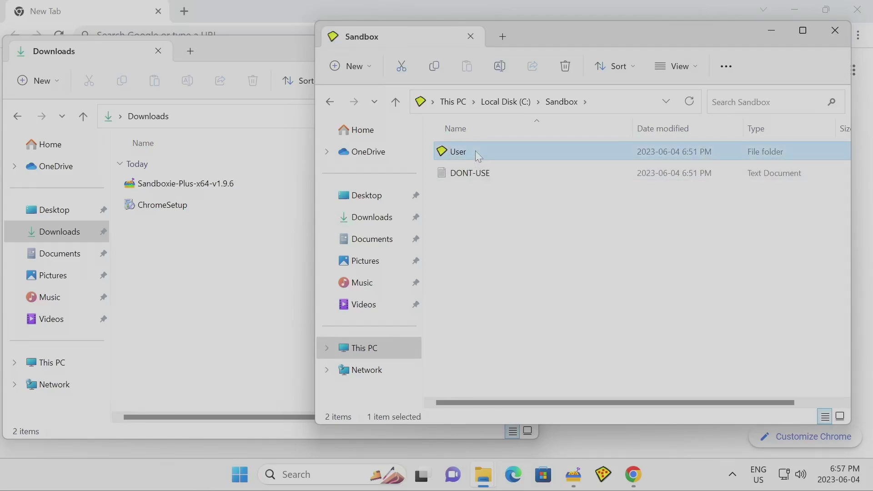
double_click(478, 154)
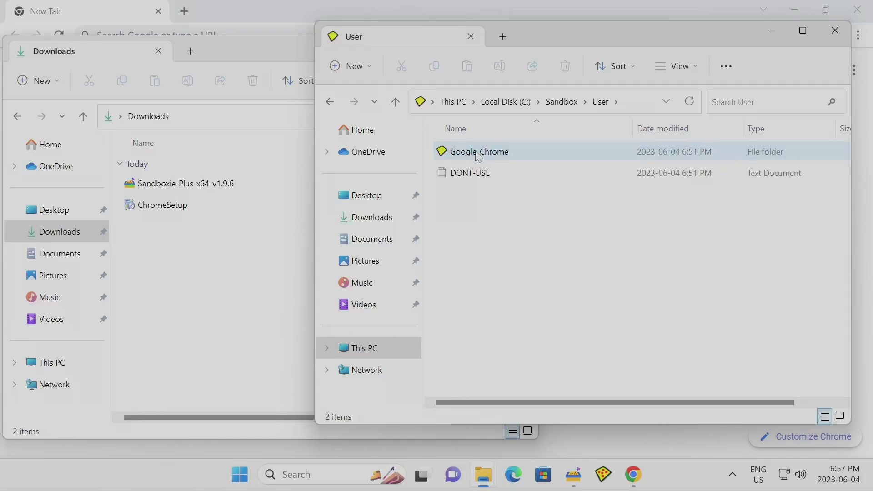
mouse_move(485, 158)
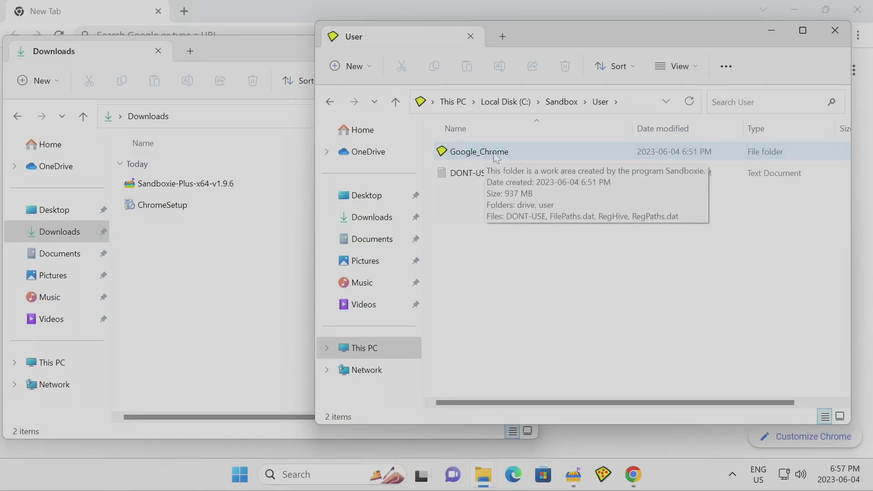
double_click(497, 157)
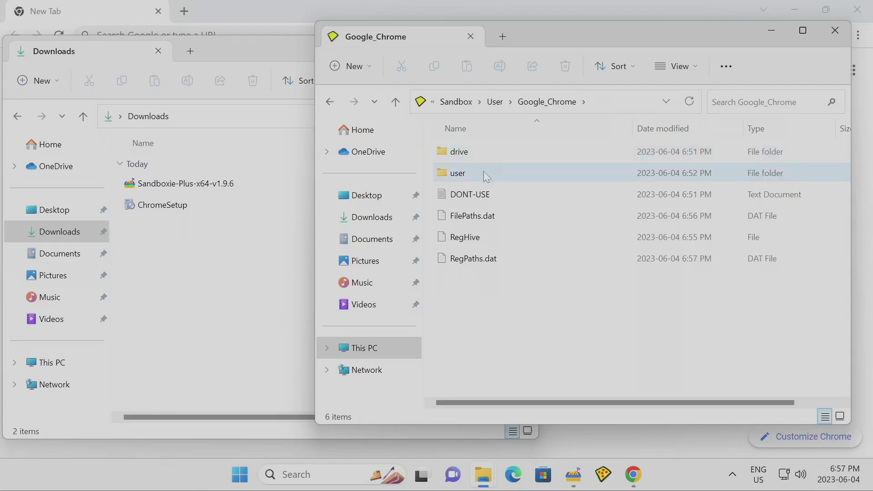
Step: Go into the sandbox's user\current\Downloads folder and select the New Tab PDF
mouse_move(487, 176)
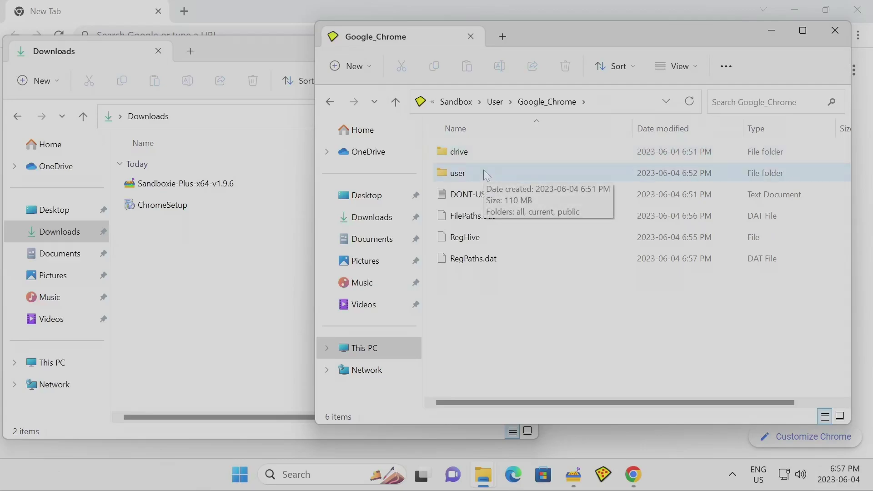
double_click(486, 173)
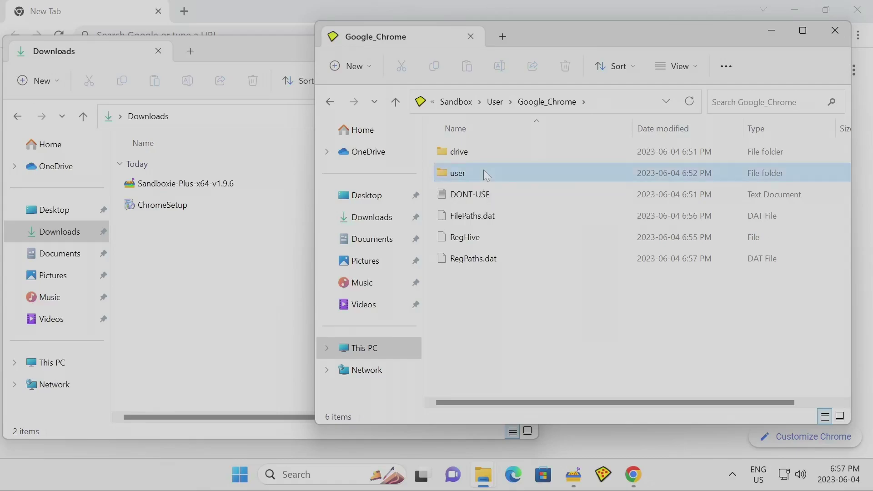
double_click(488, 174)
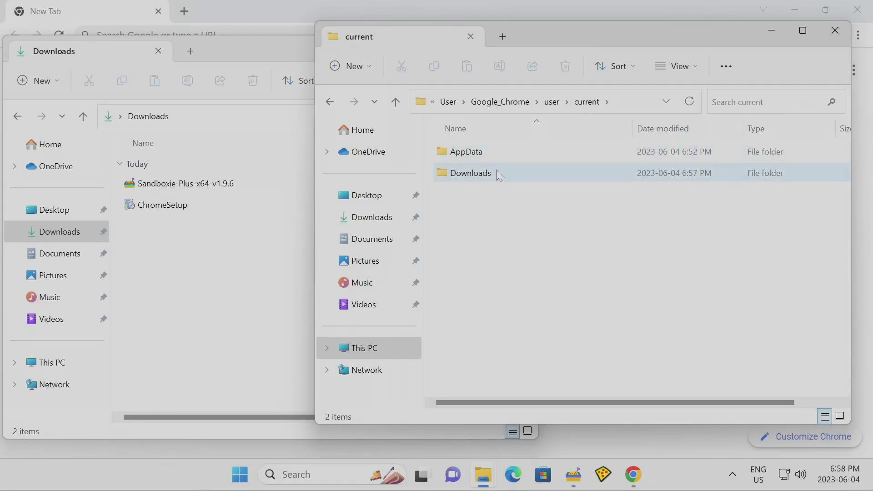
mouse_move(497, 171)
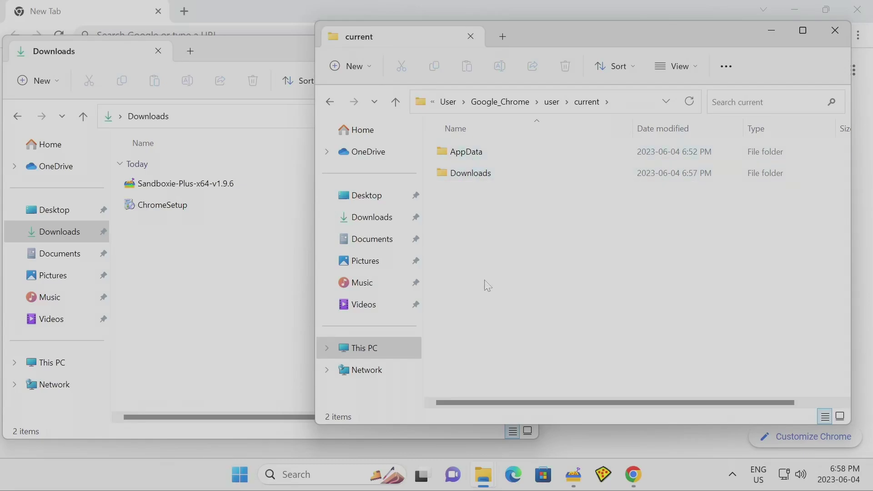
double_click(494, 172)
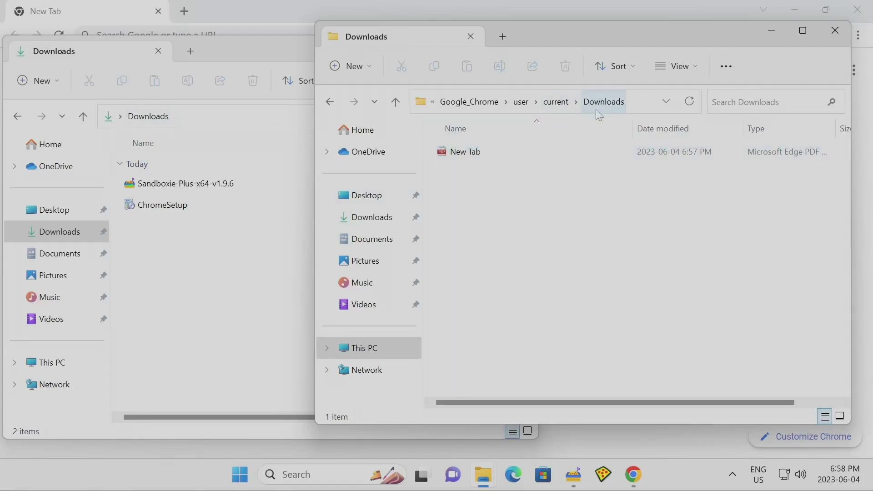
click(487, 160)
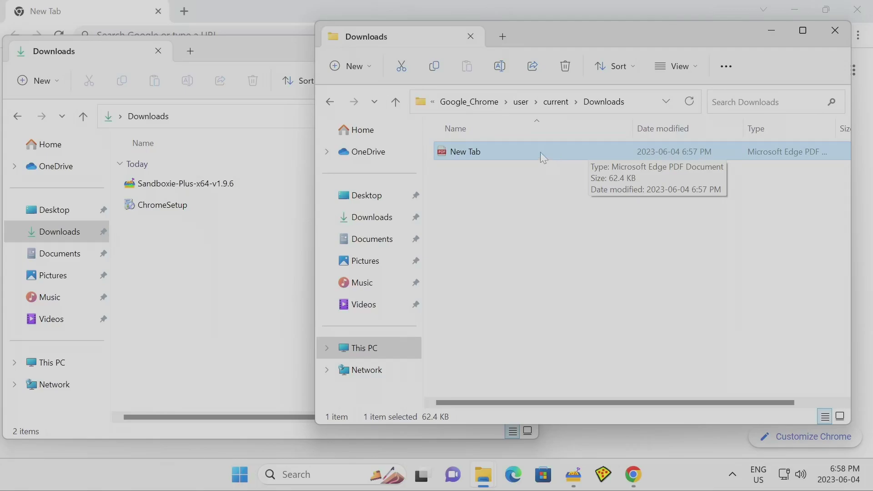
Step: Switch to Sandboxie-Plus, explore the Google Chrome box's content folder, and look into its user folder before returning
click(574, 475)
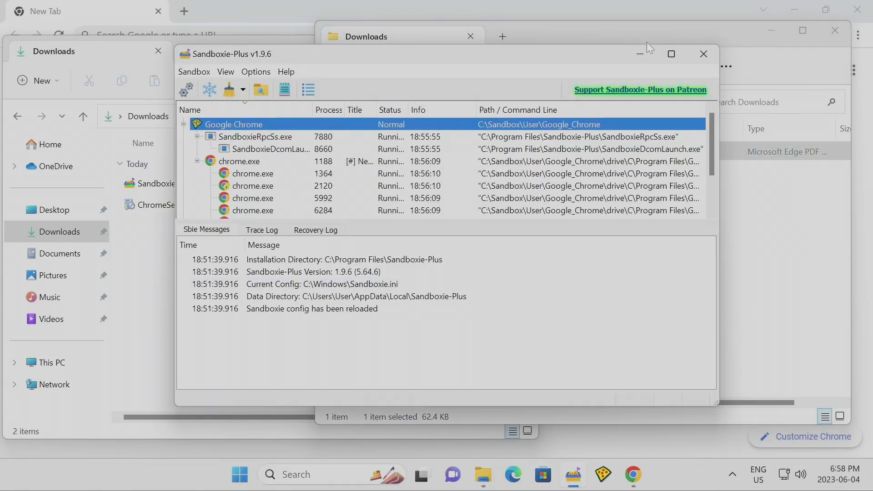
right_click(242, 121)
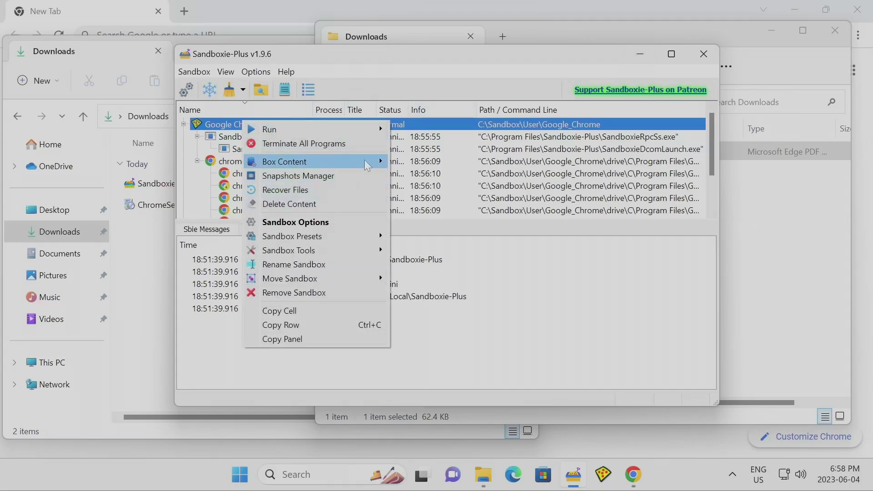
mouse_move(367, 166)
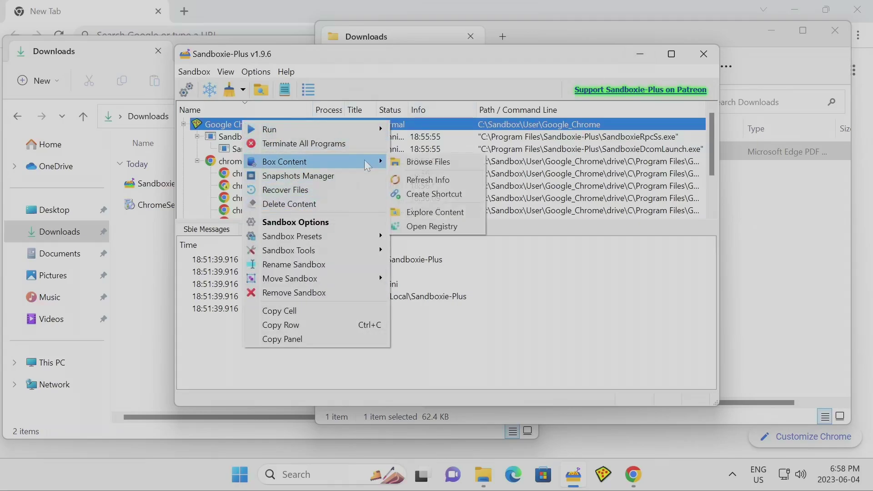
click(471, 213)
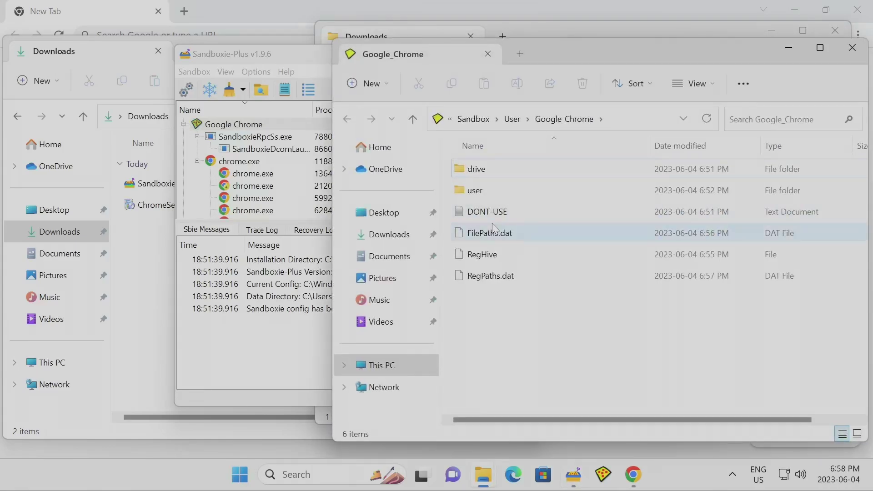
double_click(491, 195)
key(alt+Left)
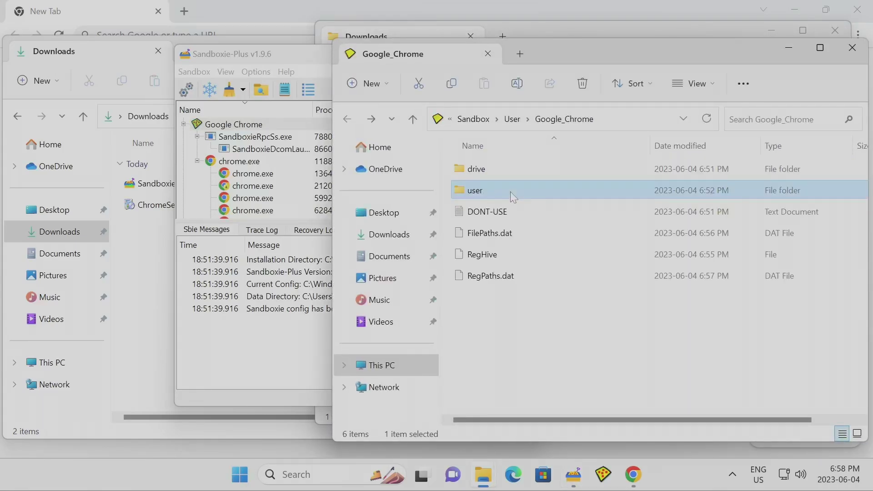
Step: Read the DONT-USE text file in the Google_Chrome folder, then close the file and that folder window
click(533, 212)
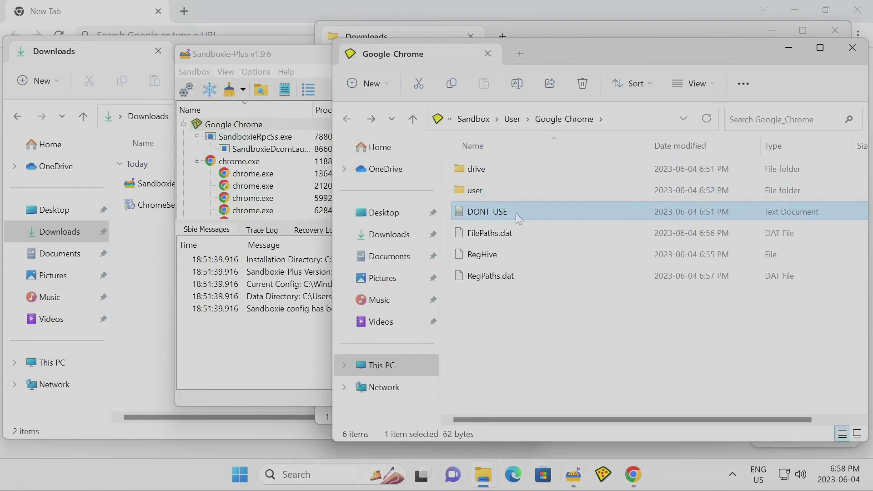
double_click(516, 213)
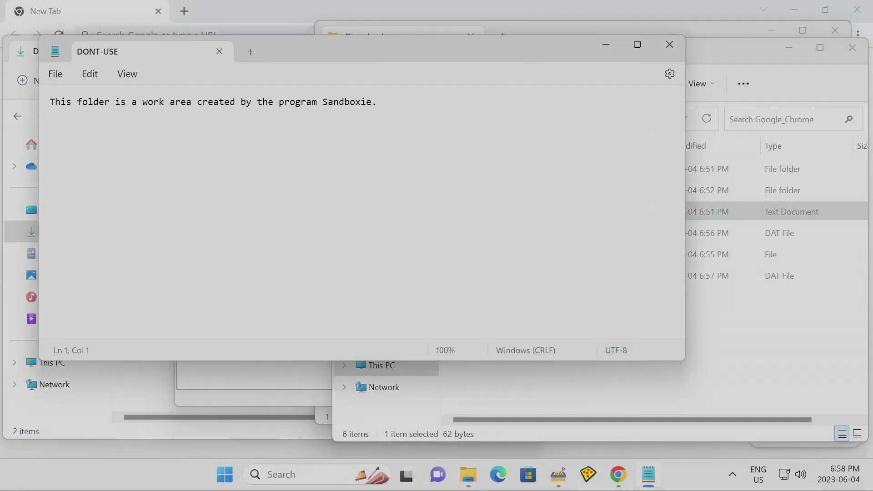
key(End)
key(shift+Home)
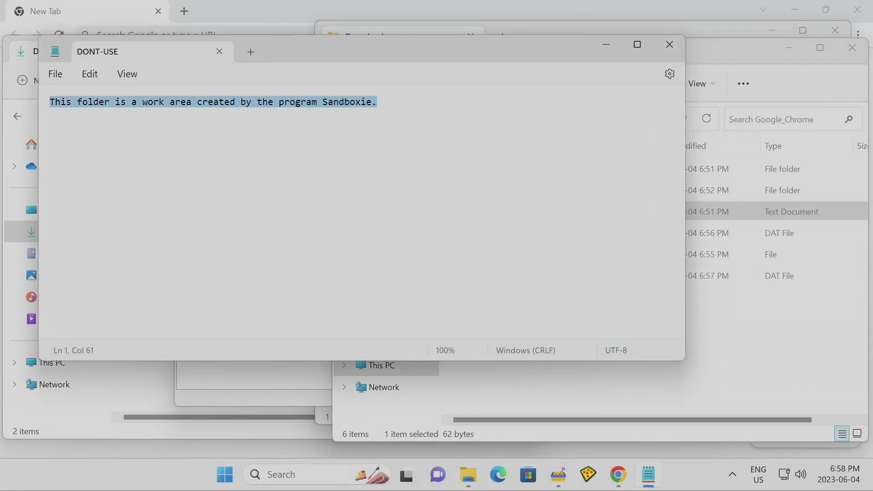
key(ctrl+shift+Right)
key(ctrl+shift+Right)
key(ctrl+shift+Right)
key(ctrl+shift+Right)
key(ctrl+shift+Right)
key(ctrl+shift+Right)
key(ctrl+shift+Right)
key(ctrl+shift+Right)
key(ctrl+shift+Right)
key(ctrl+shift+Right)
key(ctrl+shift+Right)
key(ctrl+shift+Right)
click(670, 45)
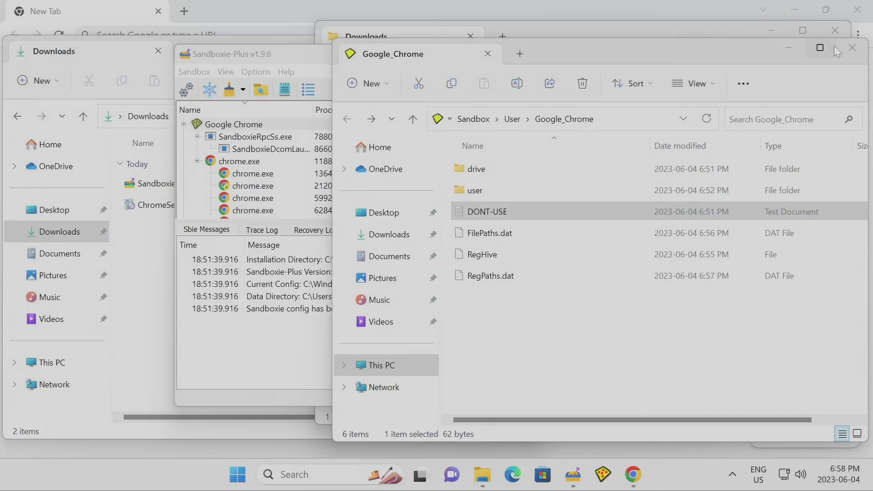
click(853, 48)
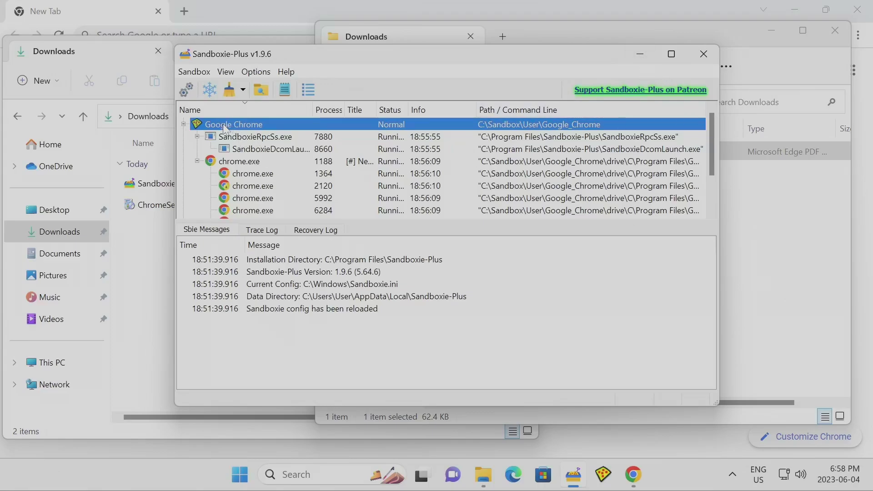
Step: Open the New Tab PDF from the sandbox's Downloads folder, check its window for the sandbox border, and close it
click(625, 31)
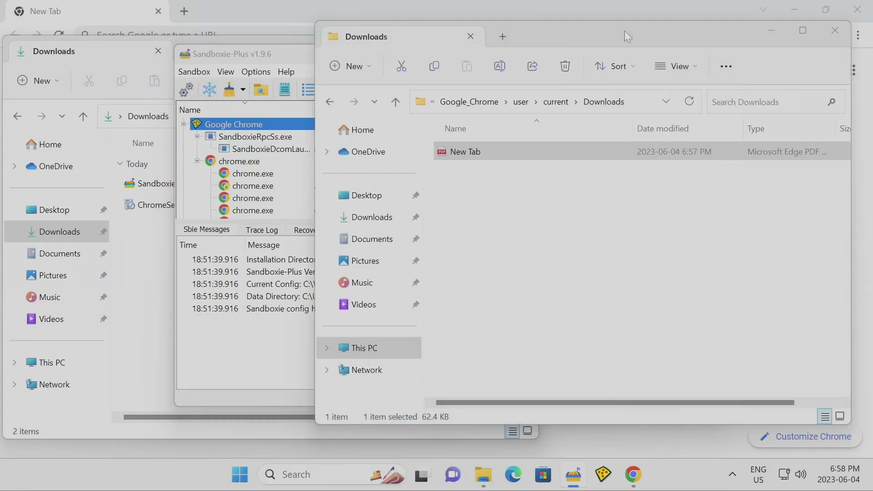
double_click(476, 159)
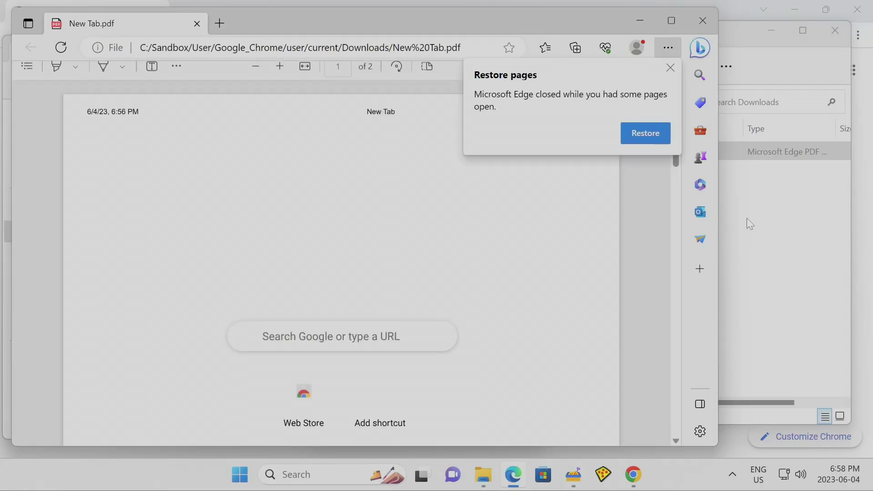
click(746, 223)
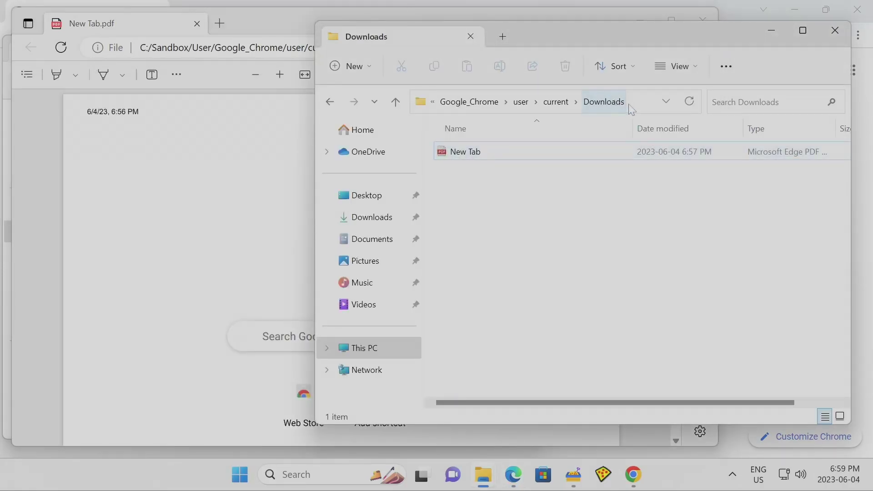
click(176, 118)
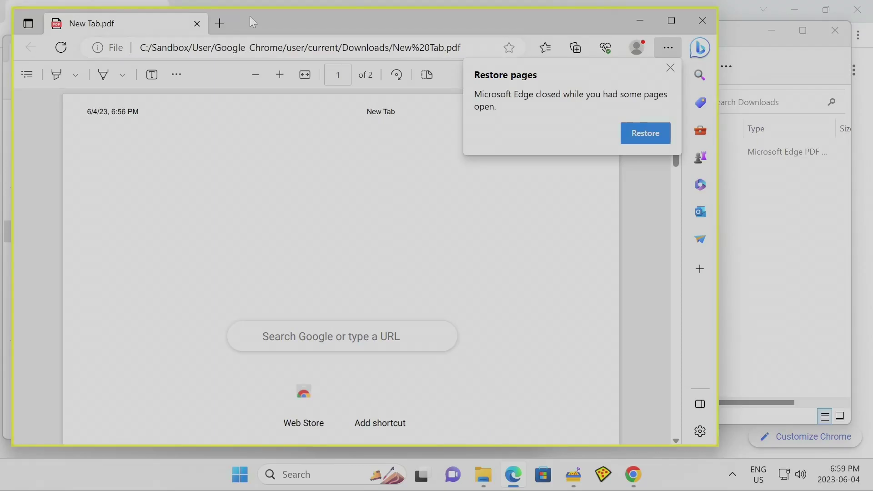
click(705, 19)
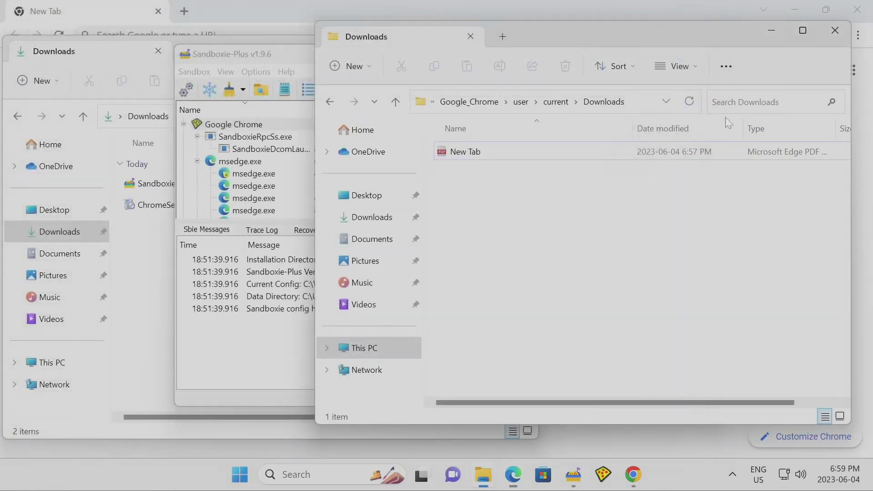
Step: Copy the New Tab PDF from the sandbox's Downloads folder and paste it into the Desktop folder
click(473, 156)
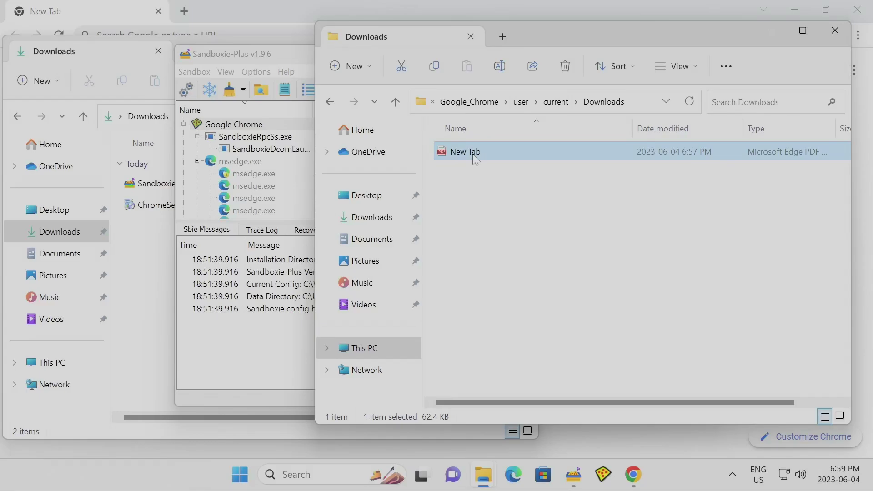
right_click(476, 156)
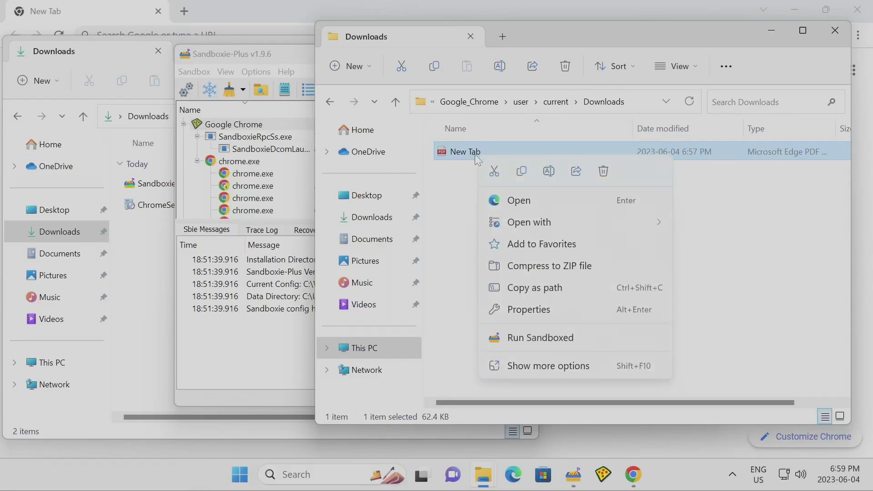
click(519, 173)
click(360, 206)
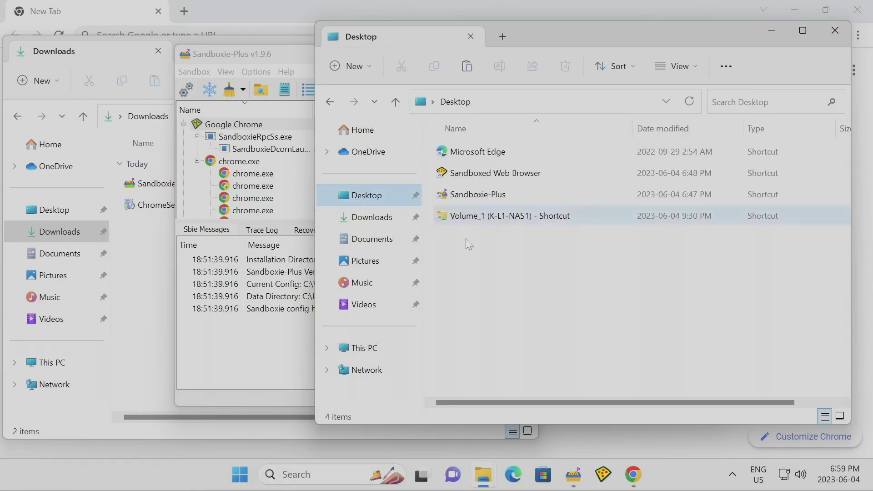
right_click(485, 273)
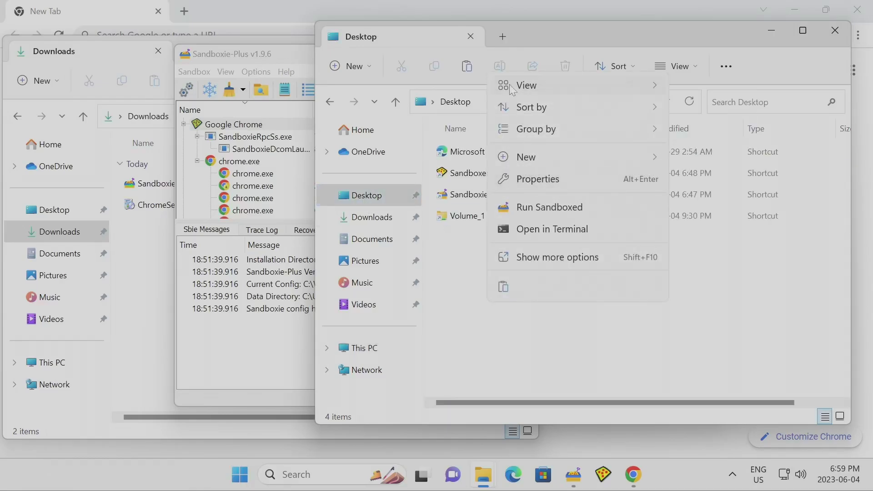
click(503, 287)
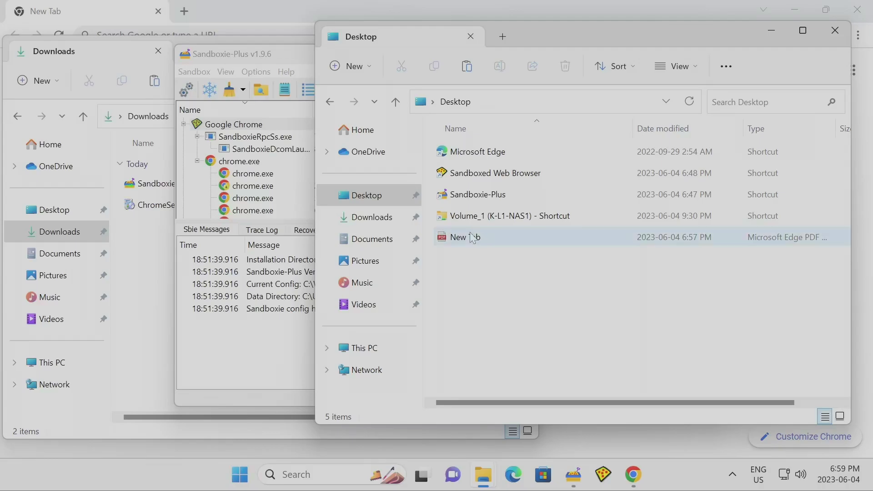
Step: Open the New Tab PDF copy on the Desktop, close it, and view the full path of the sandbox's Downloads folder
double_click(472, 239)
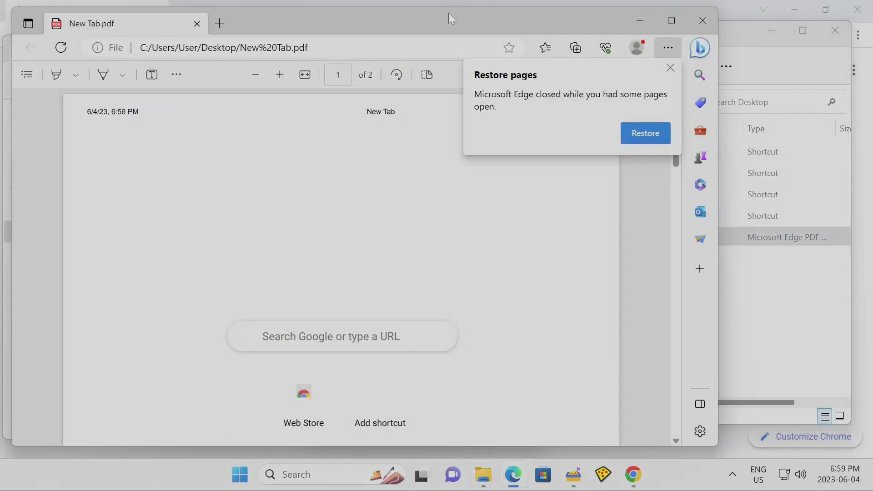
click(703, 18)
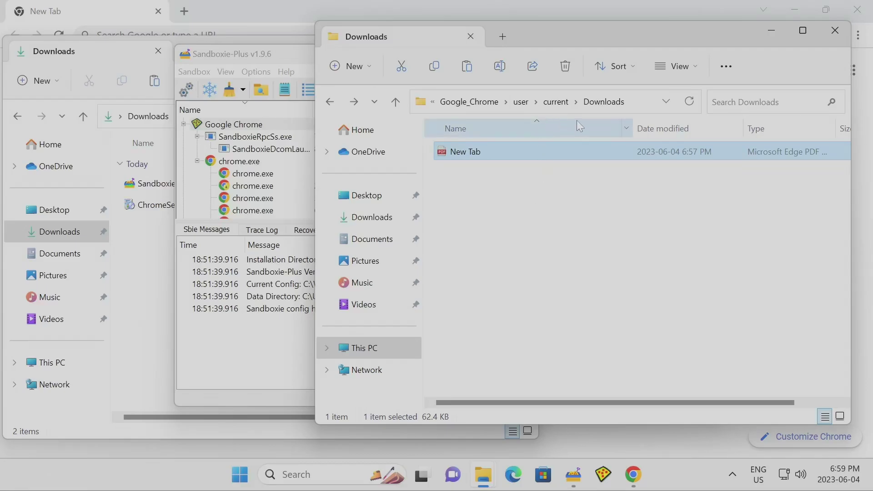
click(642, 102)
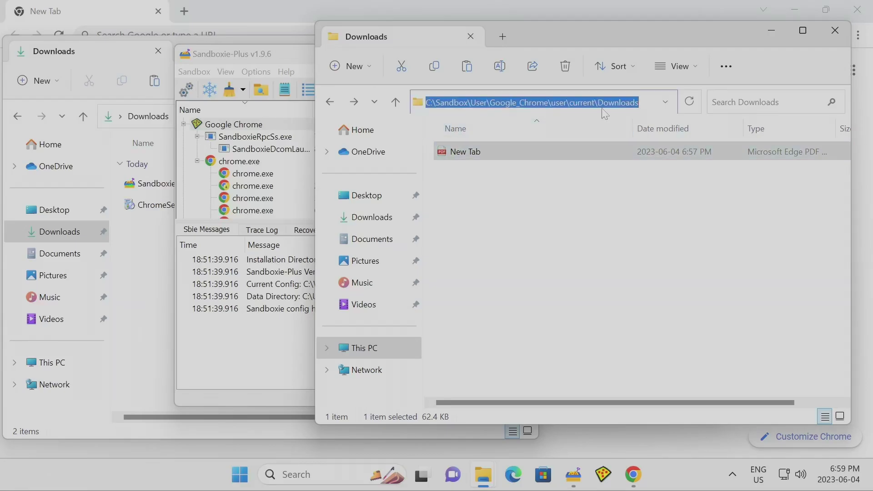
click(571, 260)
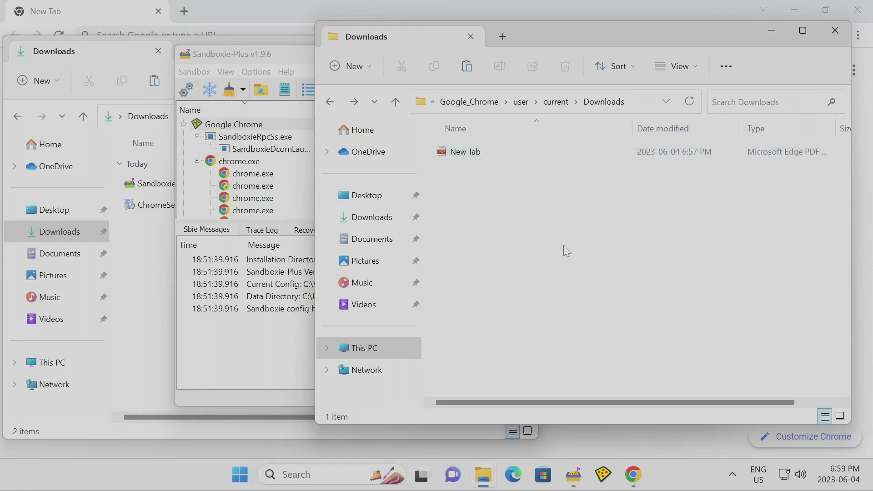
Step: Switch to Sandboxie-Plus and open file recovery for the Google Chrome sandbox
click(222, 127)
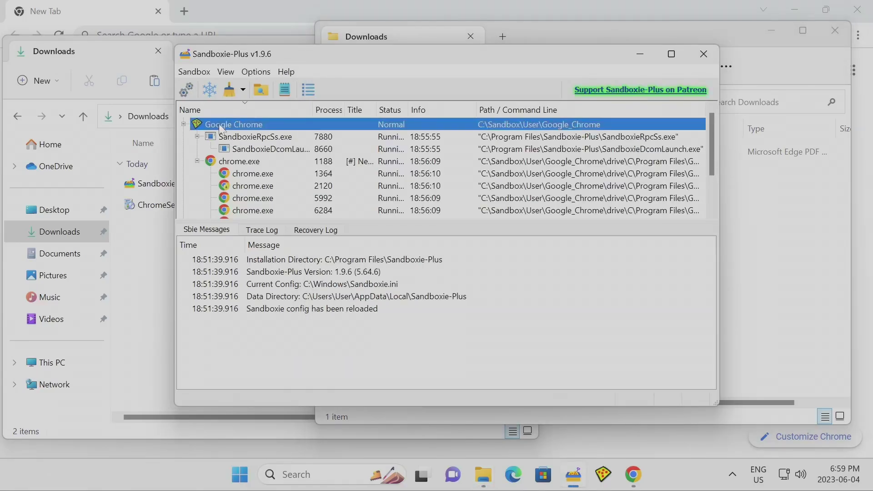
right_click(223, 128)
mouse_move(359, 168)
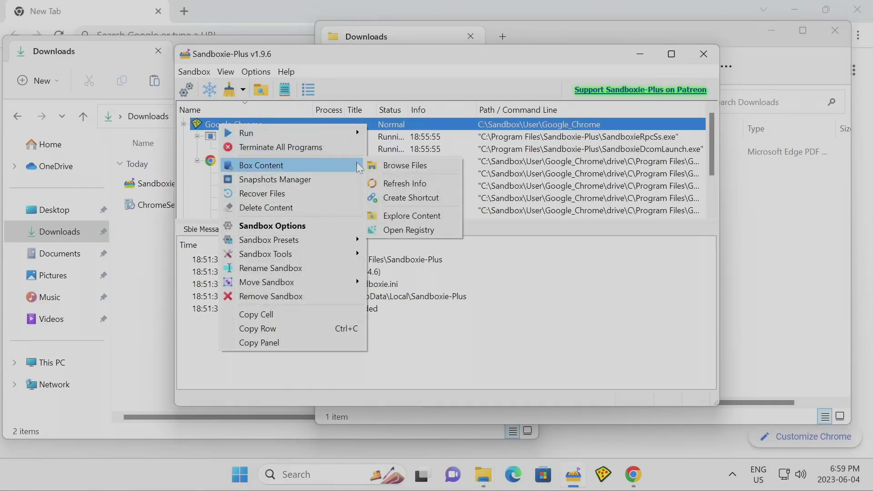
click(279, 194)
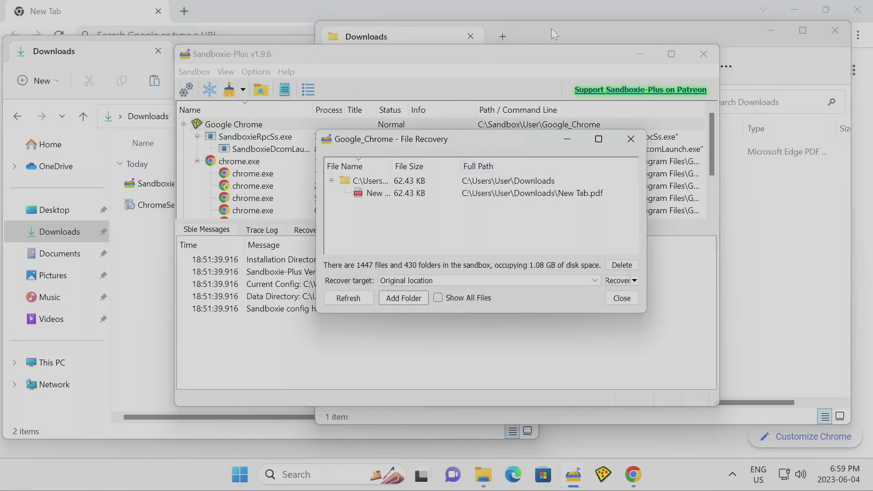
Step: Compare the sandboxed and regular Downloads folders, and recover New Tab.pdf to its original location from the Google_Chrome File Recovery window
mouse_move(553, 30)
mouse_down()
mouse_move(569, 30)
mouse_move(557, 34)
mouse_up()
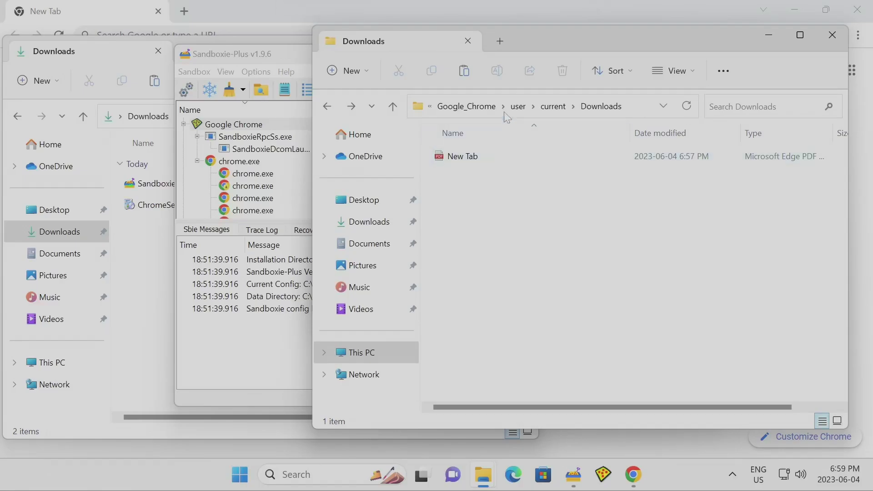
click(152, 229)
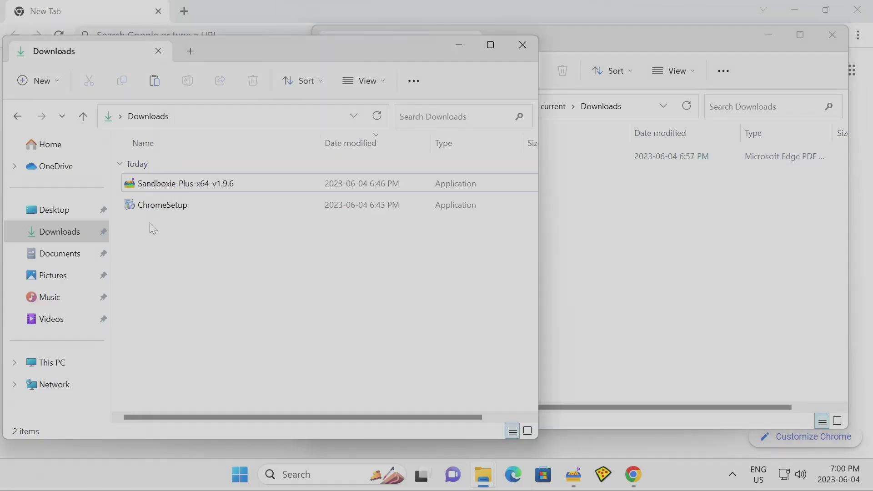
mouse_move(574, 475)
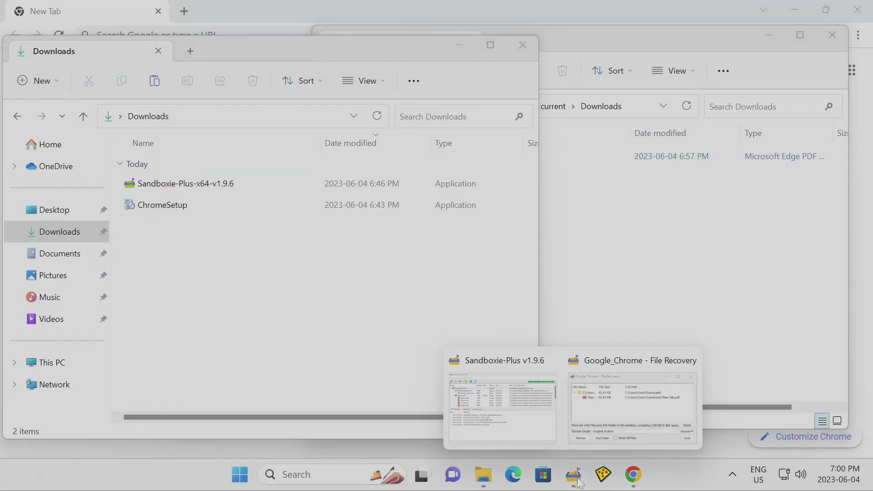
click(620, 408)
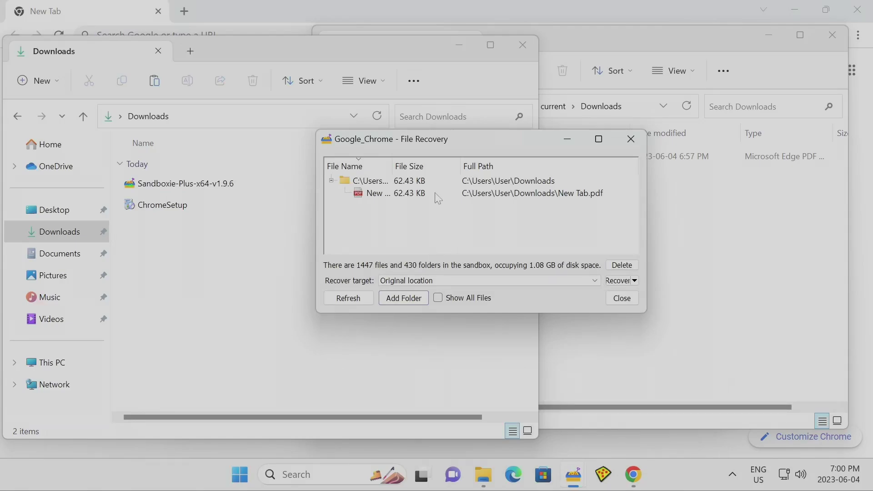
click(393, 193)
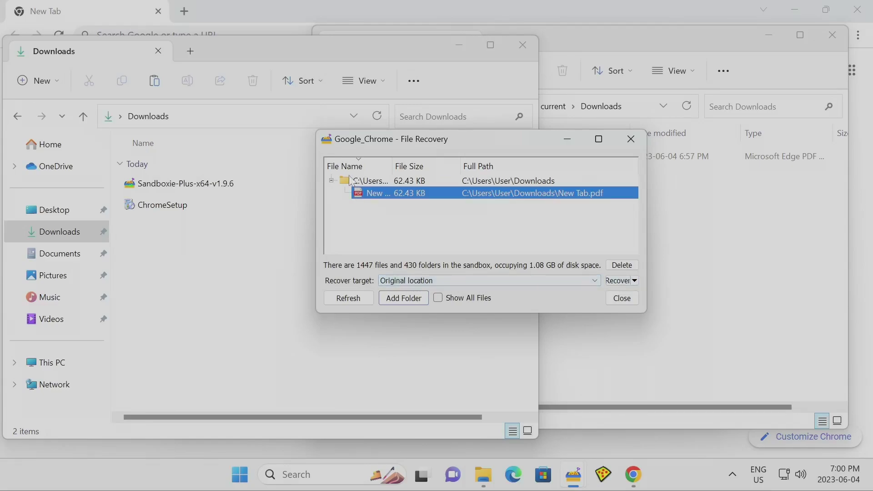
double_click(371, 193)
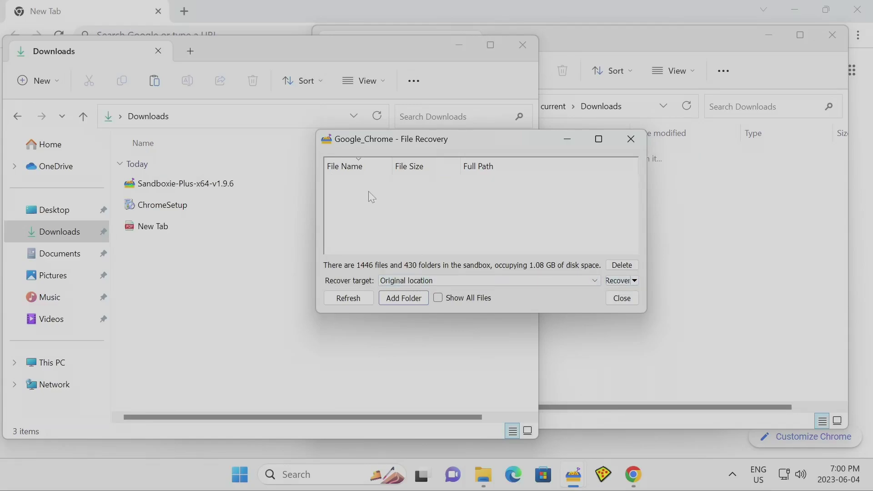
Step: Check the regular Downloads folder and the sandbox's Downloads folder for the recovered New Tab PDF
click(168, 230)
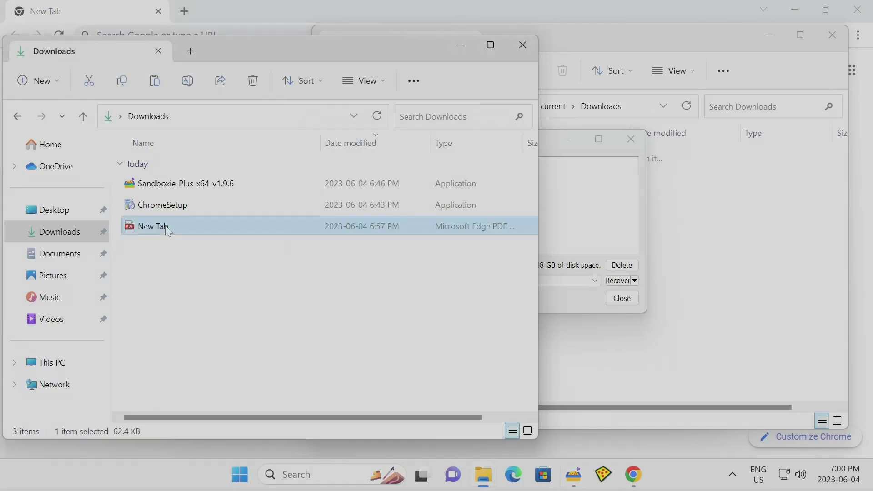
click(744, 231)
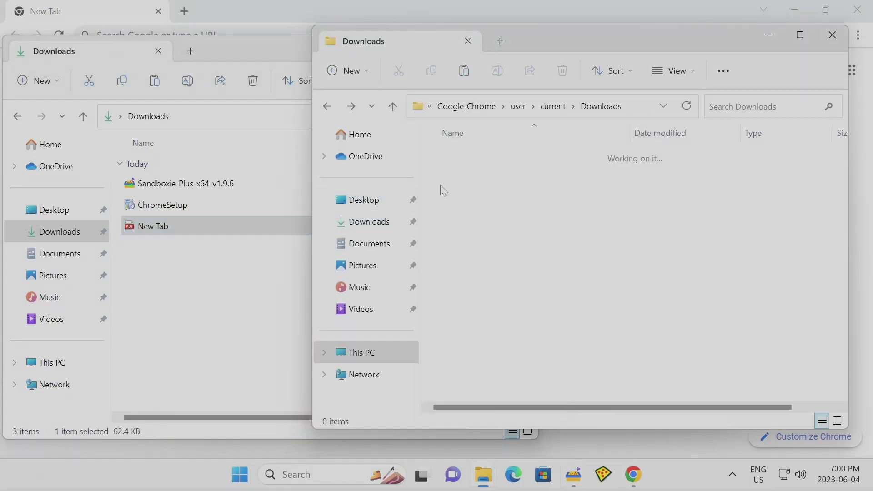
click(151, 253)
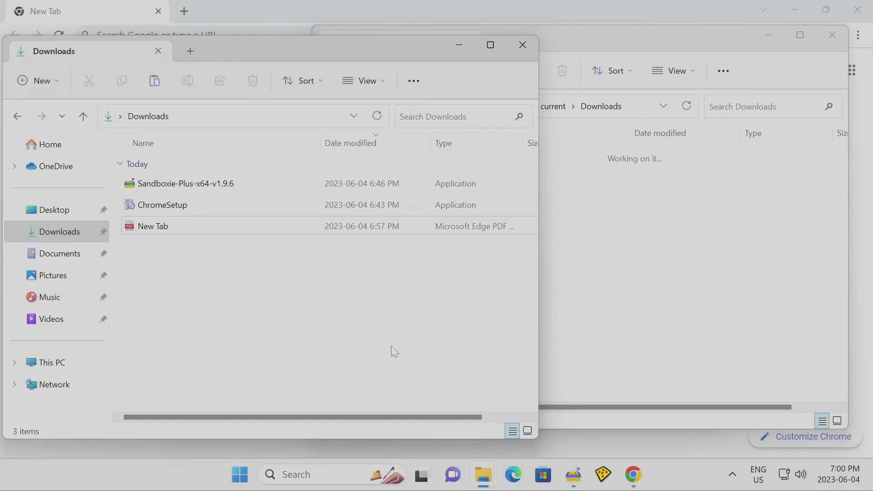
Step: Return to Sandboxie-Plus, close the File Recovery window, and look over the Google Chrome box's running processes
mouse_move(573, 475)
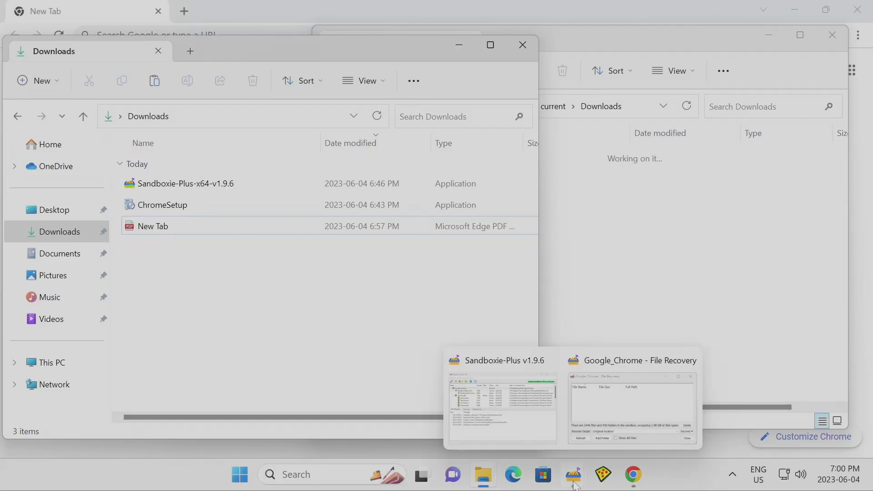
click(536, 425)
click(605, 430)
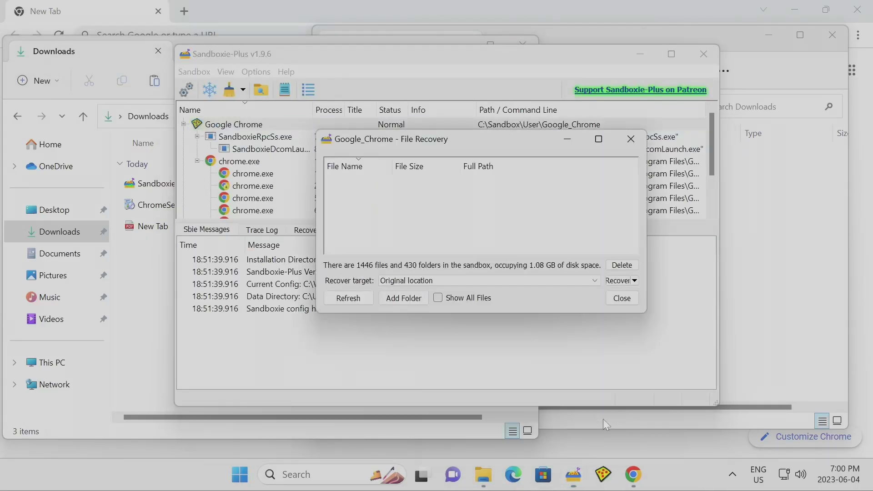
click(632, 302)
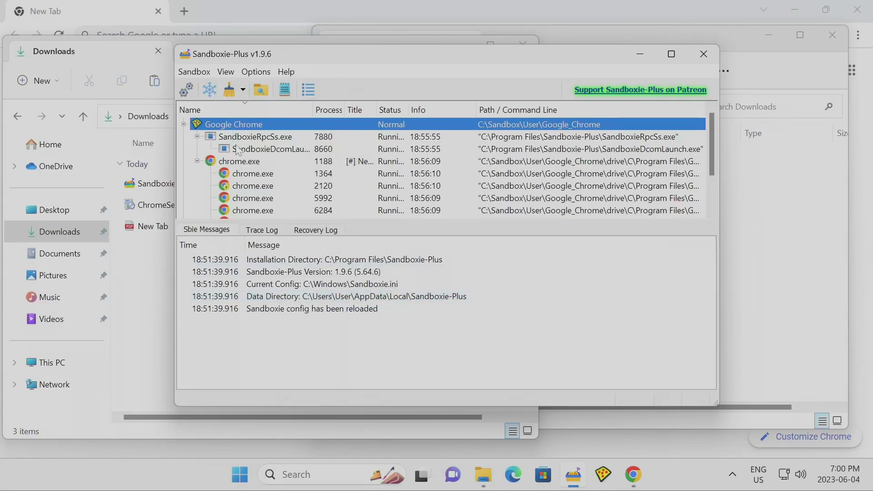
scroll(240, 152, down, 2)
scroll(241, 154, up, 2)
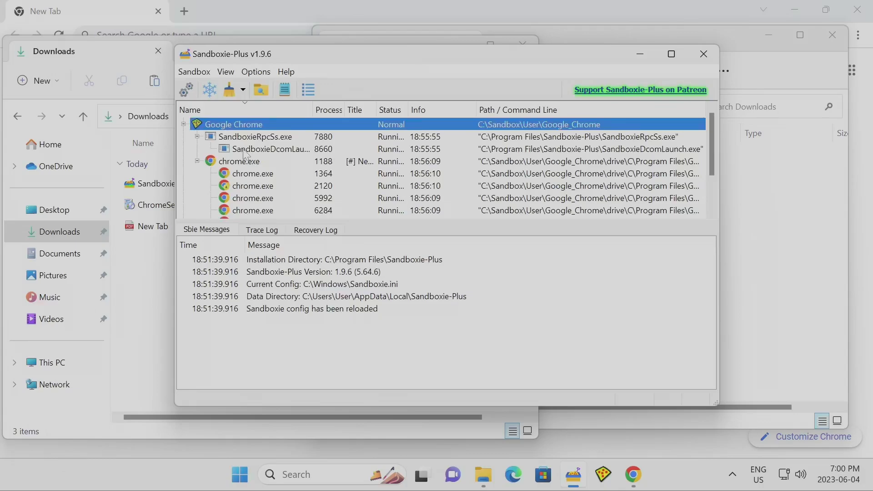